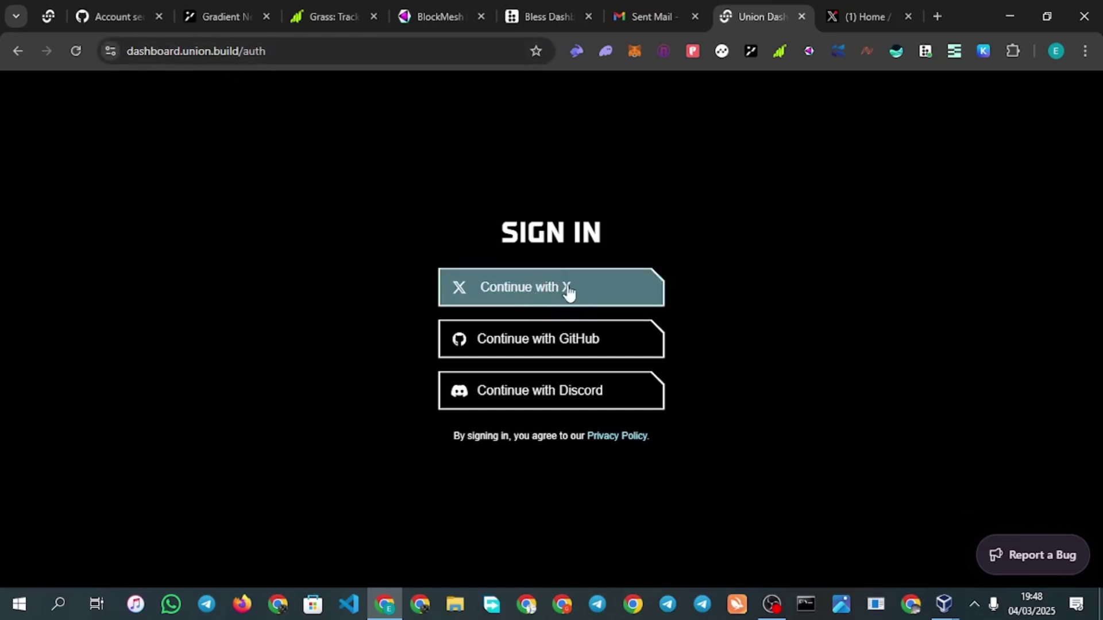
Sign in to the Union dashboard with Discord and authorize Union's access to the Discord account
click(555, 407)
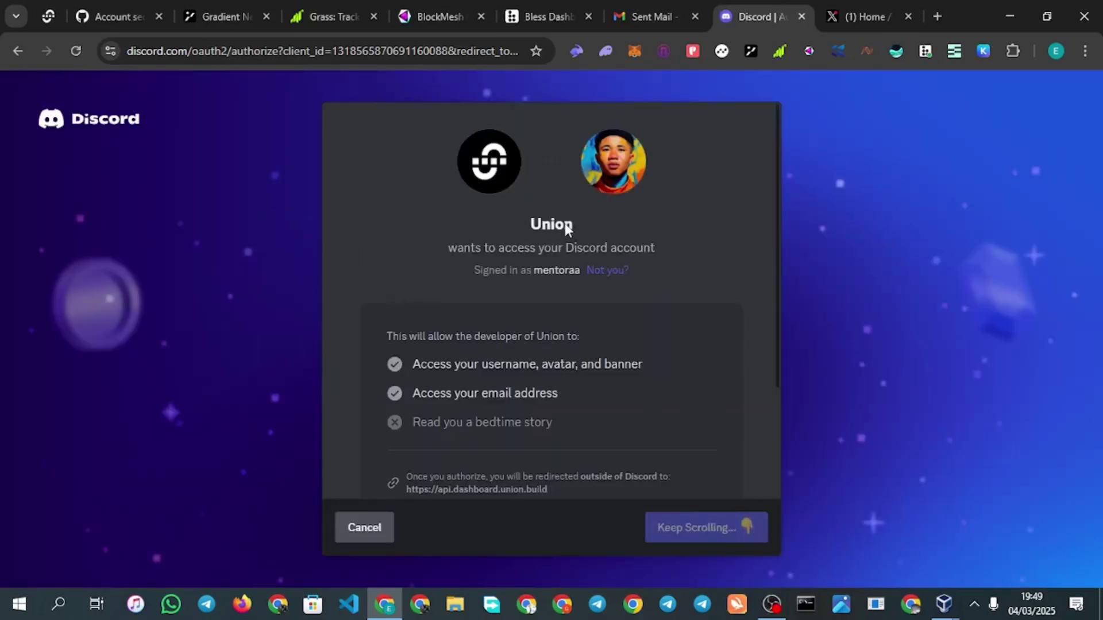
scroll(566, 316, down, 3)
click(739, 537)
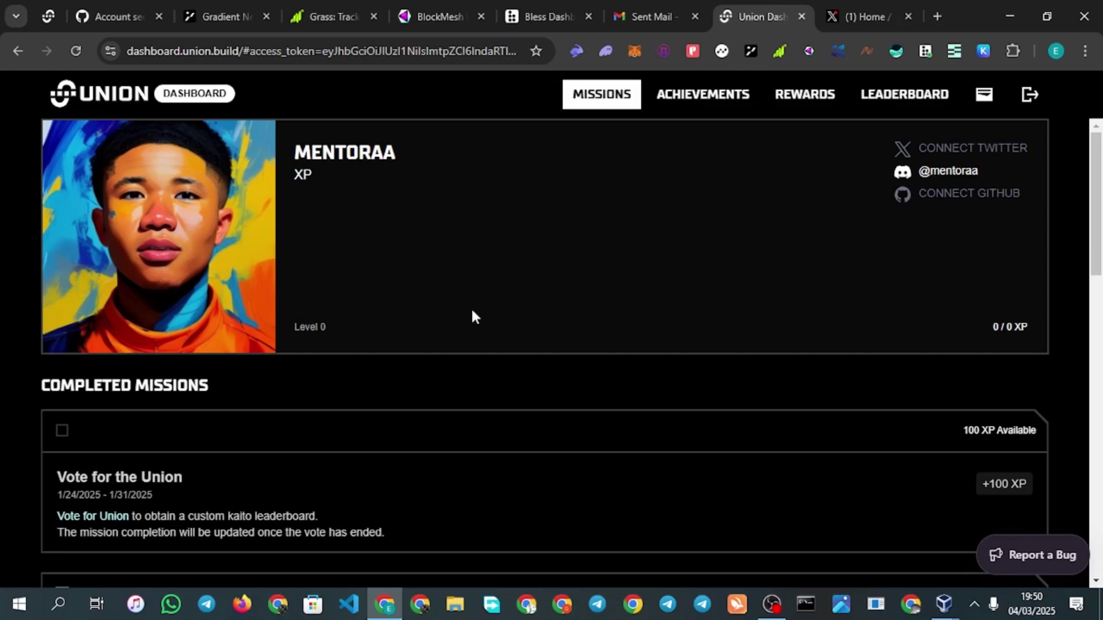
Review the dashboard's missions, from Vote for the Union to Bring harmony, checking their requirements, dates and XP rewards
scroll(472, 316, down, 3)
scroll(473, 321, down, 2)
scroll(472, 321, up, 5)
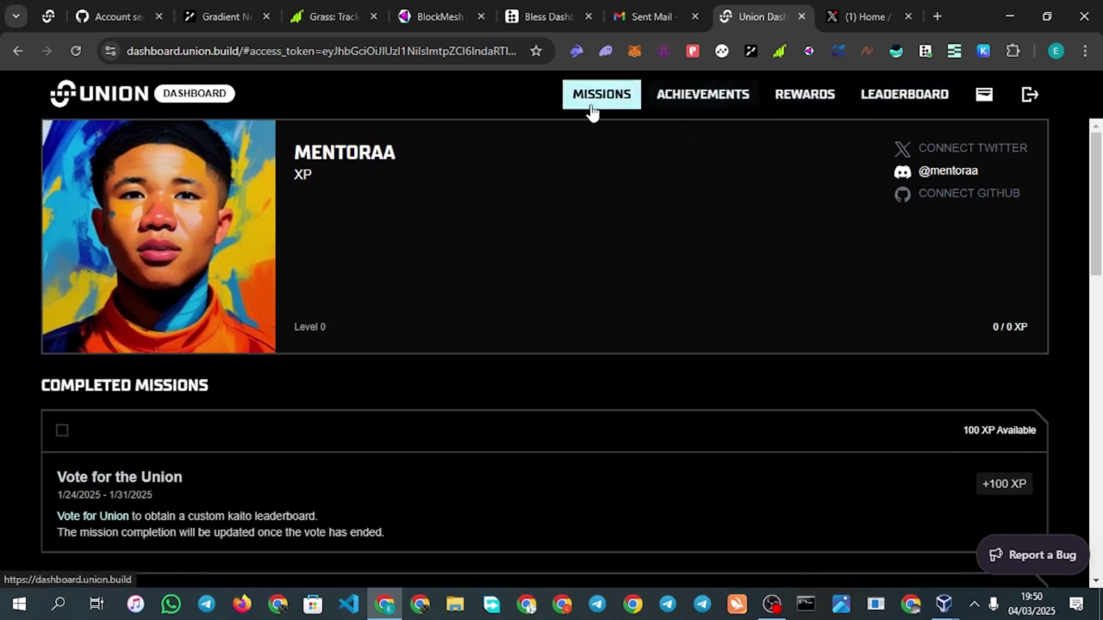
scroll(551, 231, down, 4)
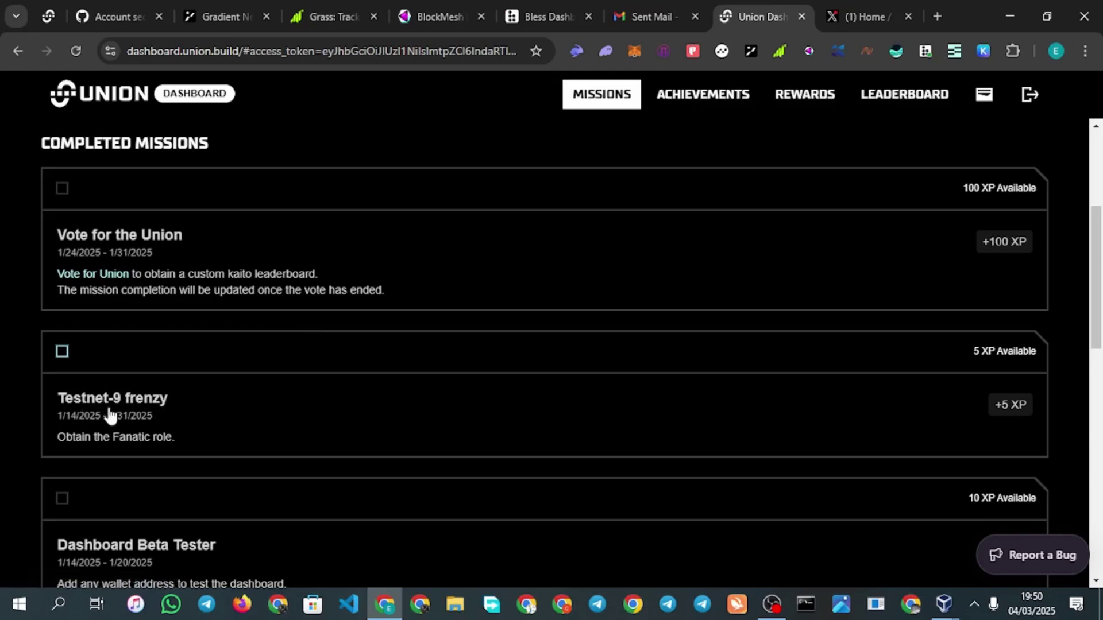
scroll(184, 417, down, 4)
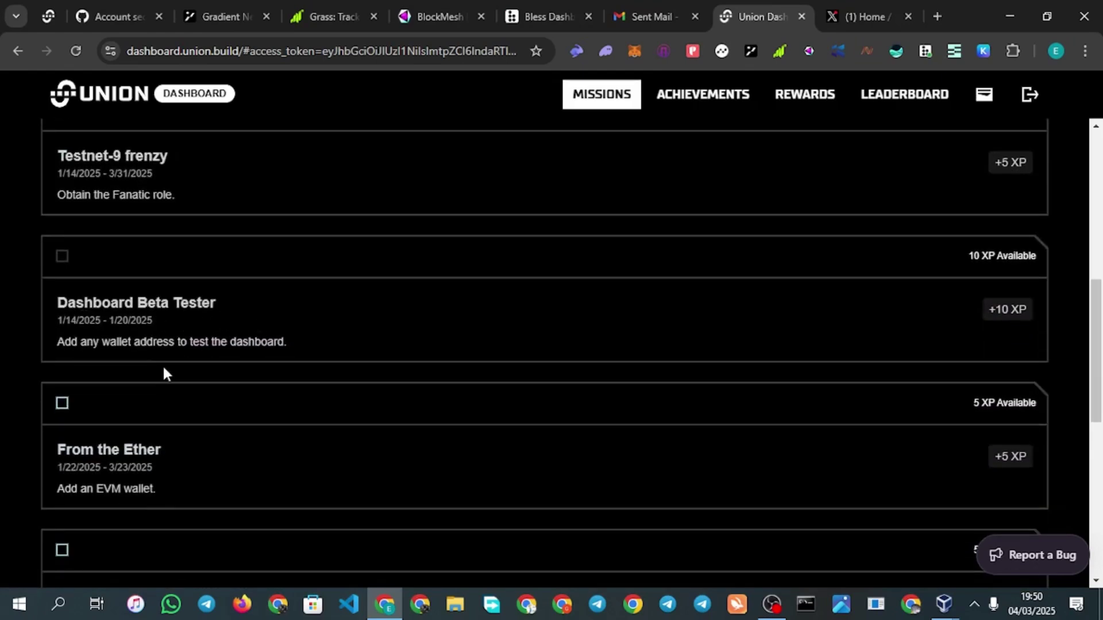
scroll(164, 368, down, 1)
scroll(163, 376, down, 1)
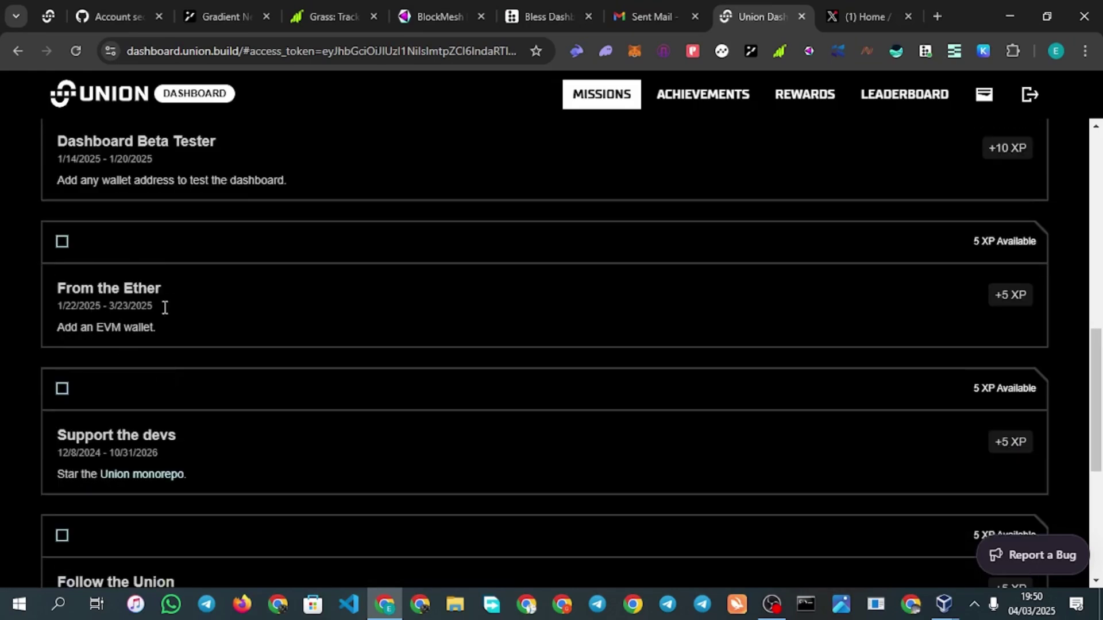
scroll(110, 339, up, 1)
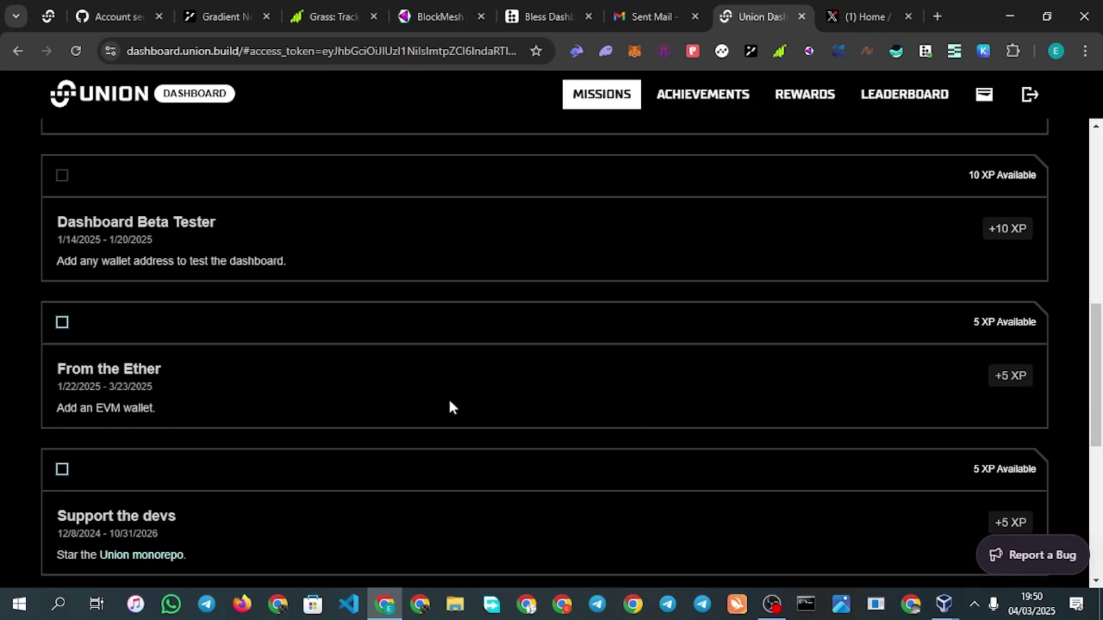
scroll(450, 407, down, 5)
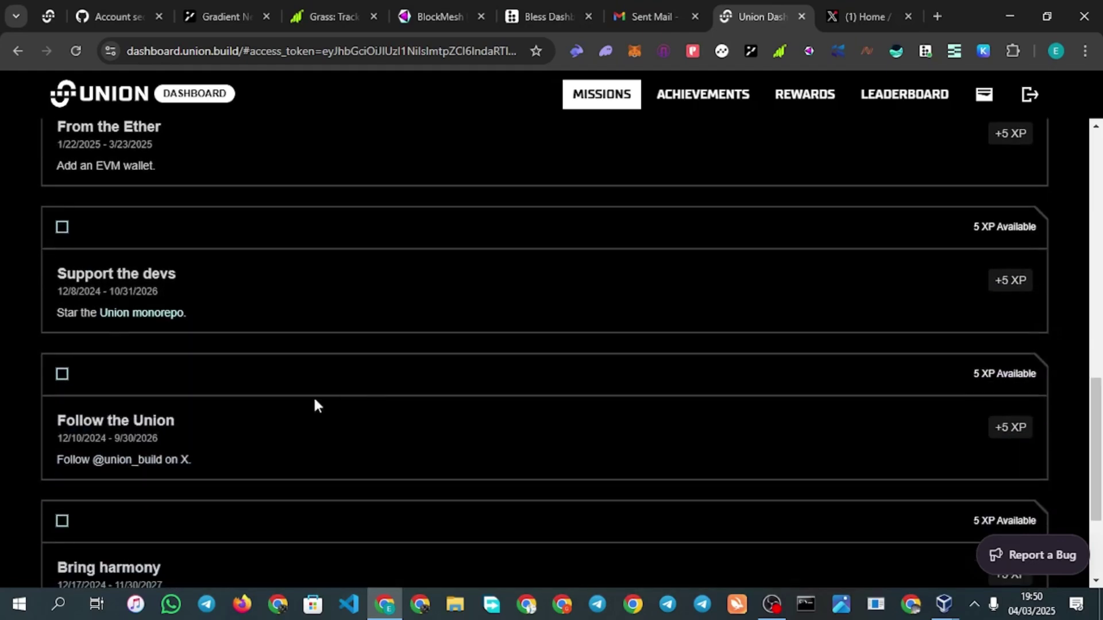
scroll(239, 351, down, 2)
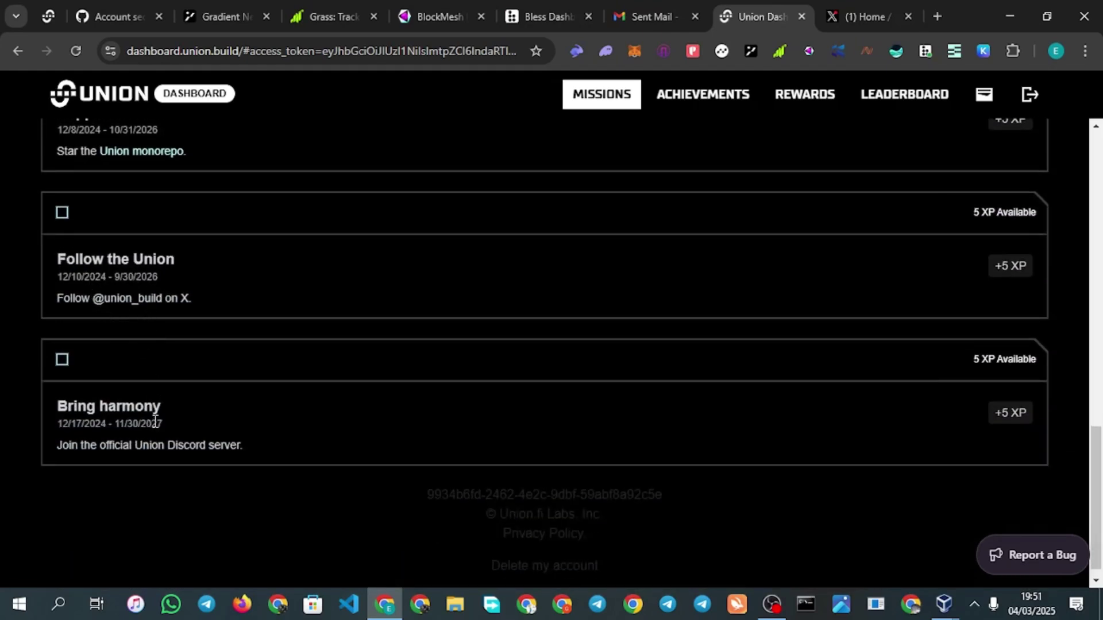
scroll(313, 360, up, 15)
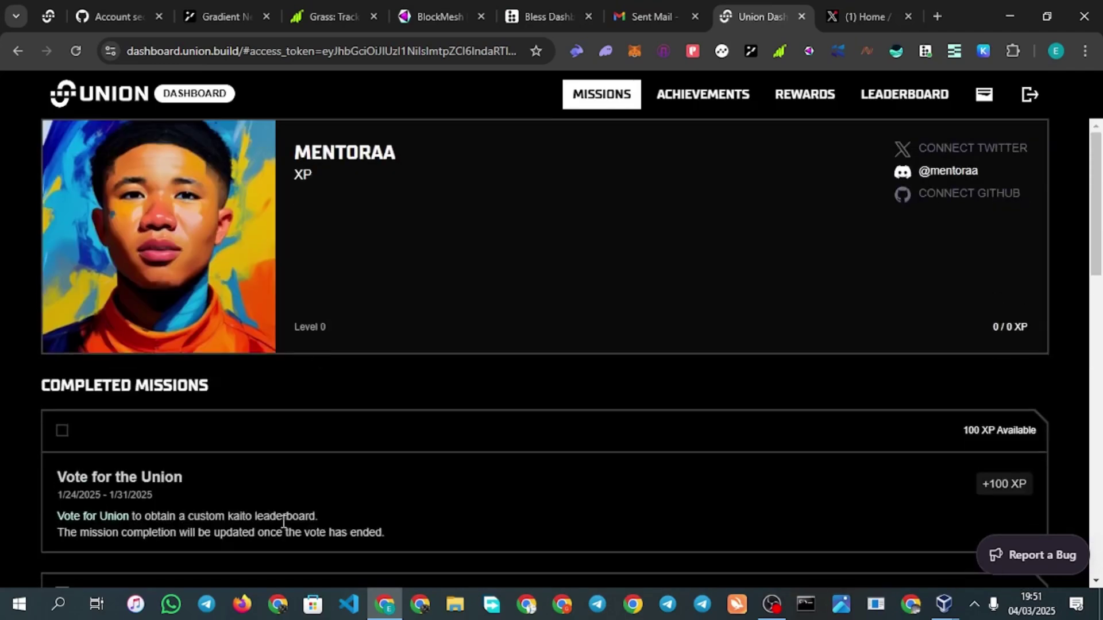
Connect the X and GitHub accounts to the Union dashboard profile
click(949, 151)
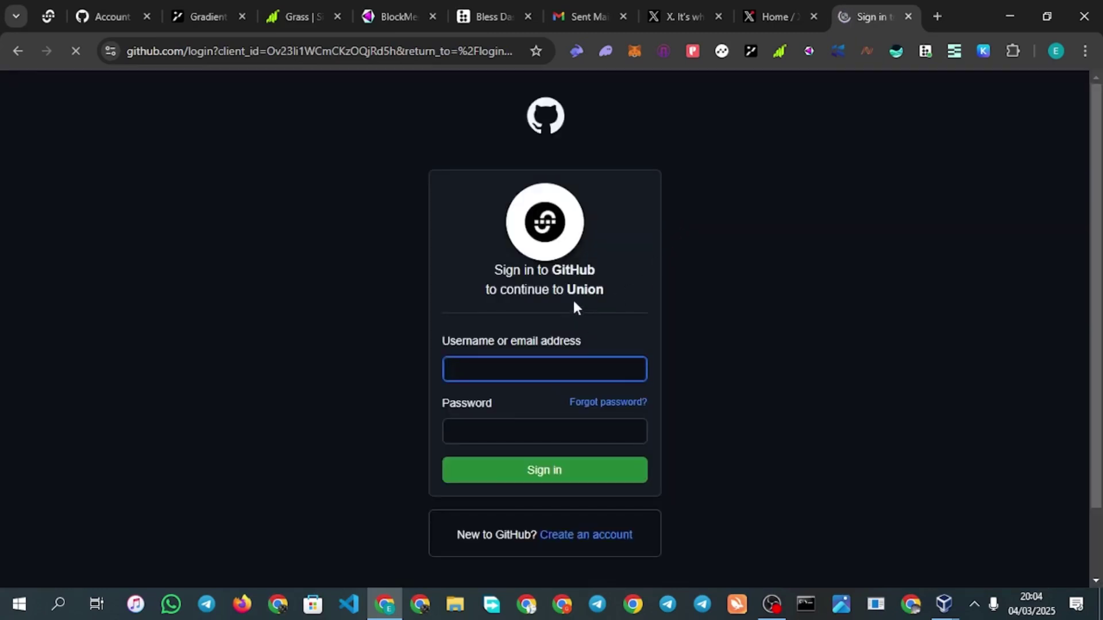
click(526, 363)
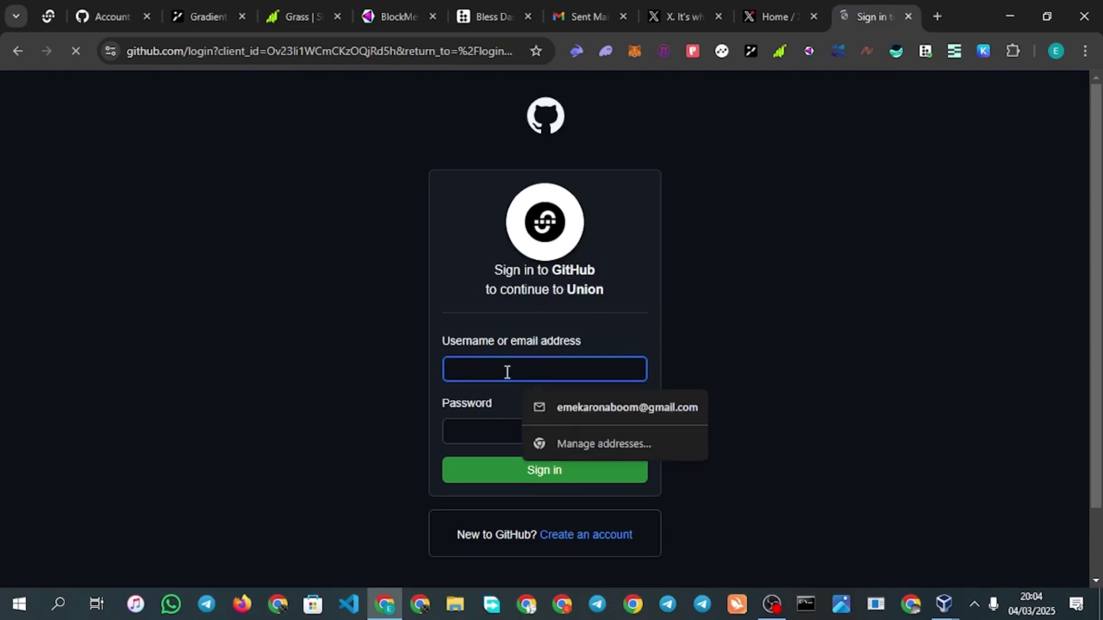
click(648, 313)
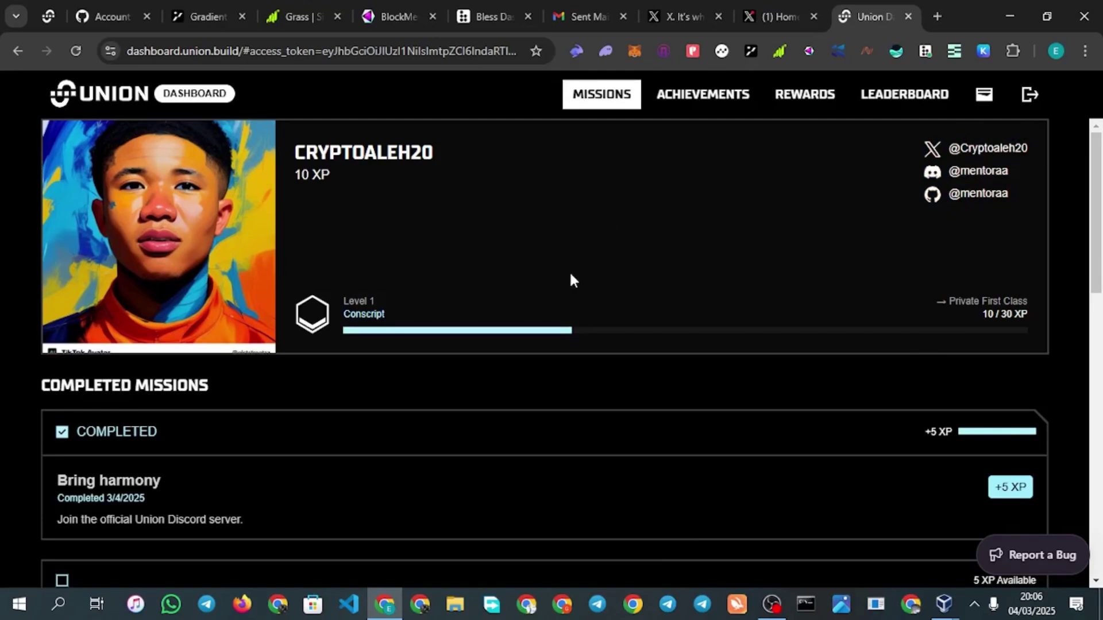
Open the dashboard's achievements and examine the social, newsletter and testnet transfer tasks with their XP rewards
scroll(604, 266, down, 1)
scroll(606, 265, up, 1)
click(691, 99)
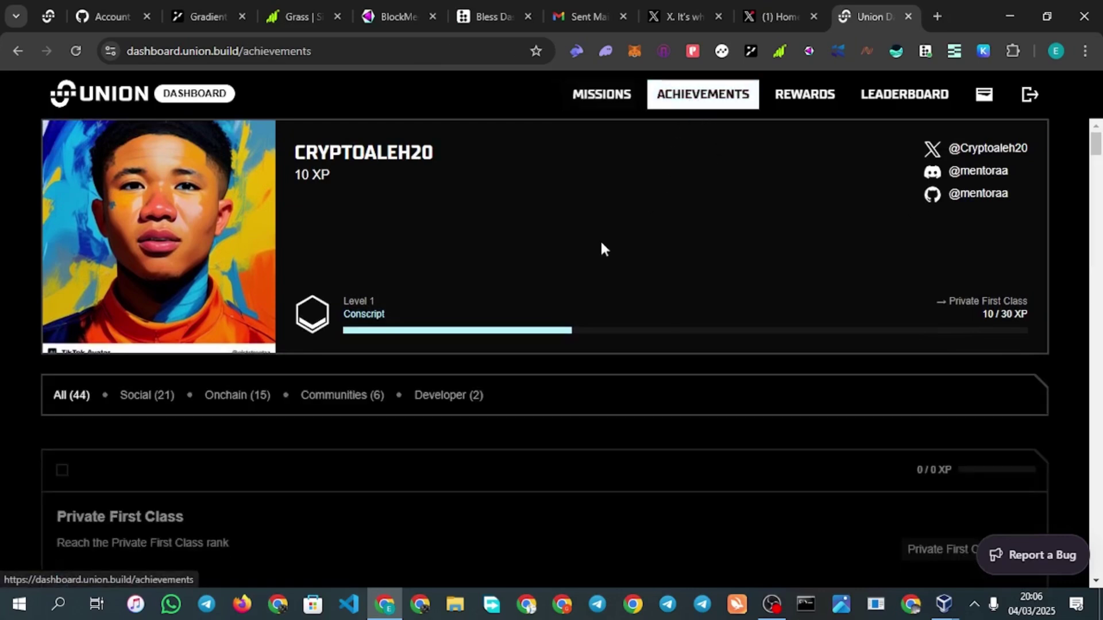
scroll(570, 257, down, 1)
scroll(422, 402, down, 4)
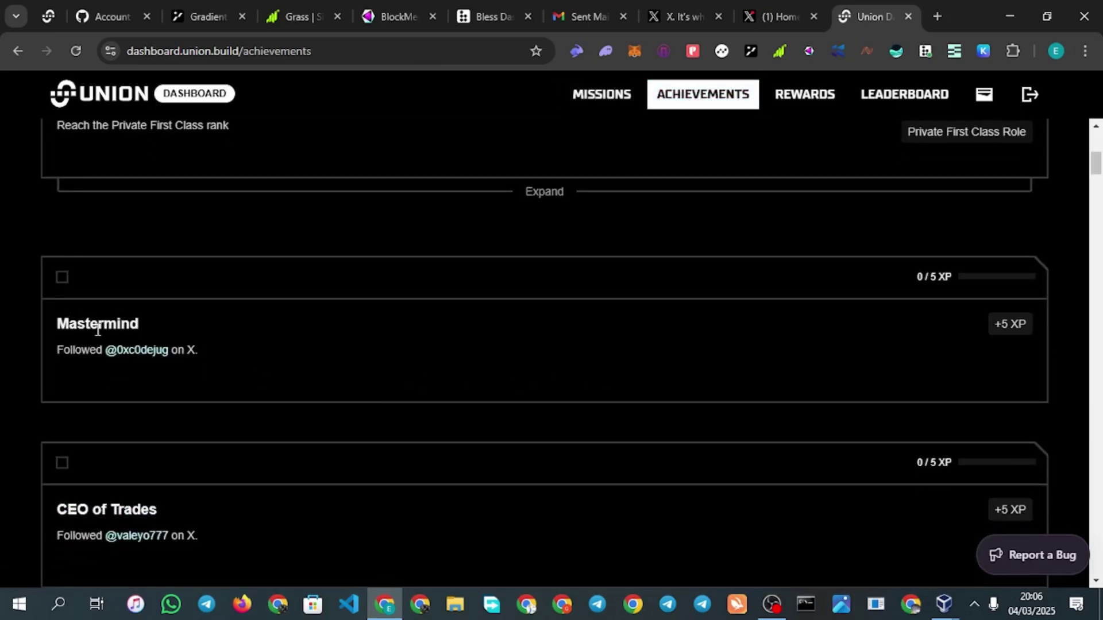
scroll(153, 460, down, 7)
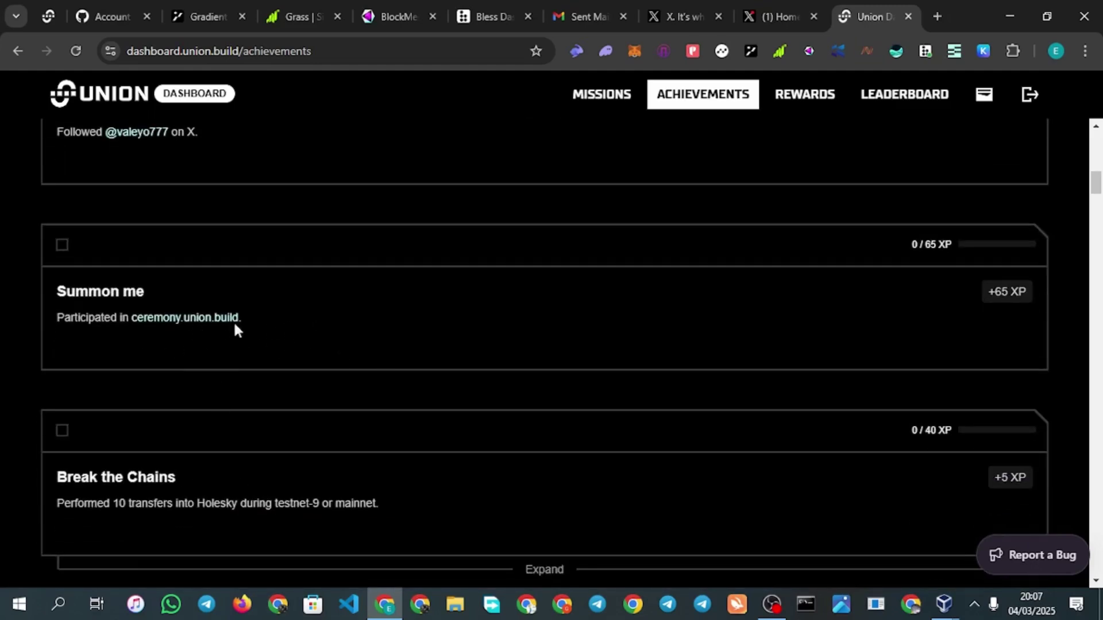
scroll(155, 419, down, 5)
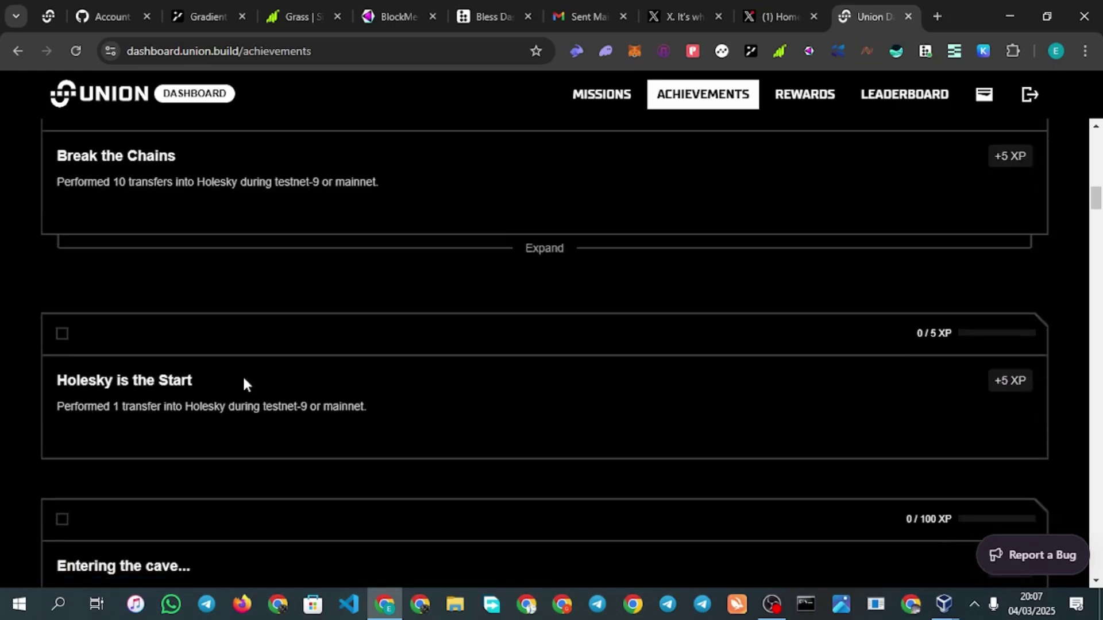
scroll(230, 382, down, 2)
scroll(217, 317, down, 3)
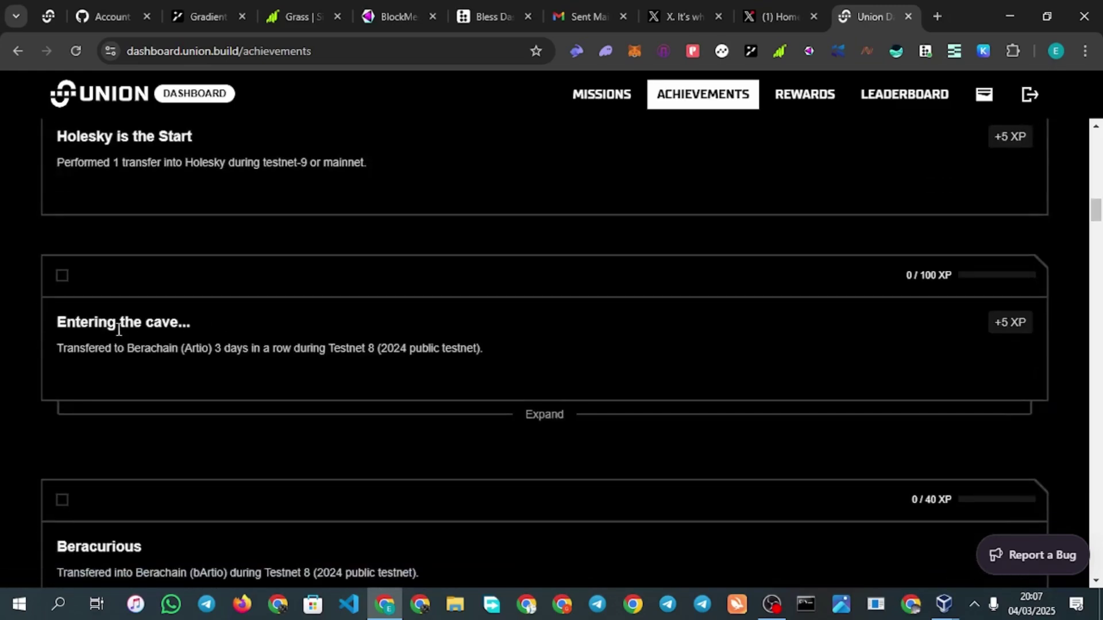
scroll(135, 345, down, 4)
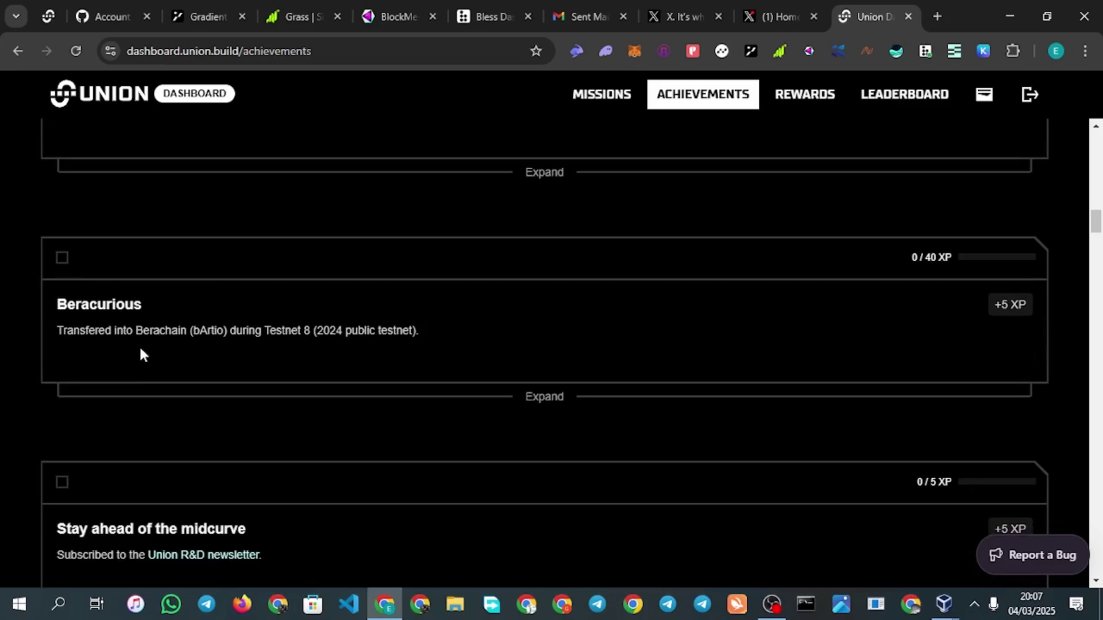
scroll(151, 356, down, 1)
scroll(159, 359, down, 1)
scroll(190, 353, up, 2)
scroll(340, 357, down, 1)
scroll(325, 356, down, 5)
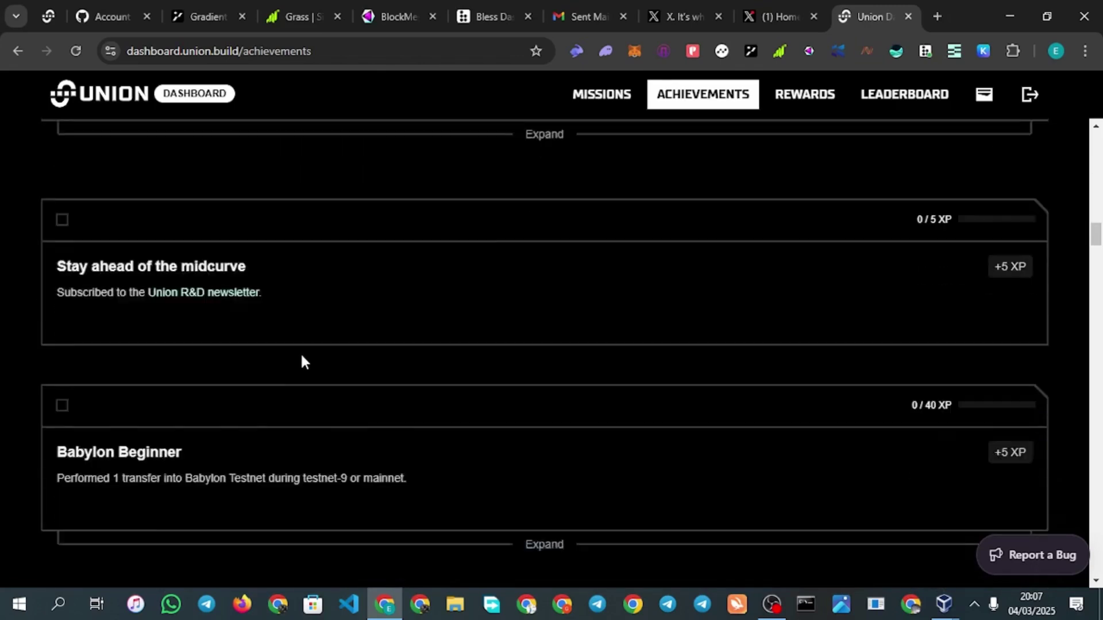
scroll(309, 357, up, 2)
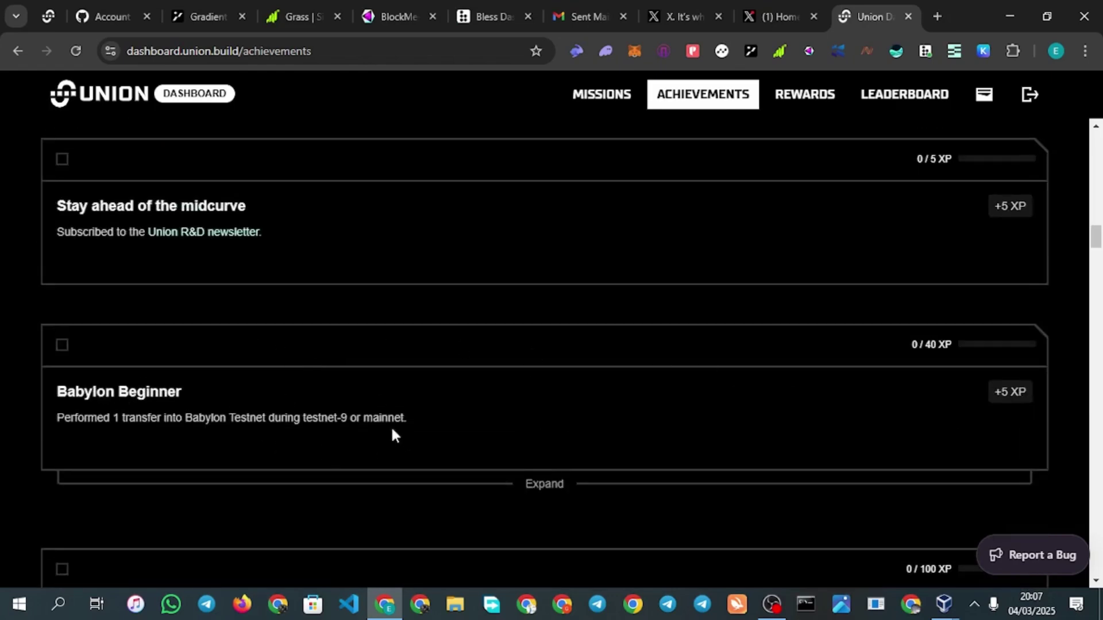
scroll(440, 427, down, 3)
scroll(362, 383, down, 3)
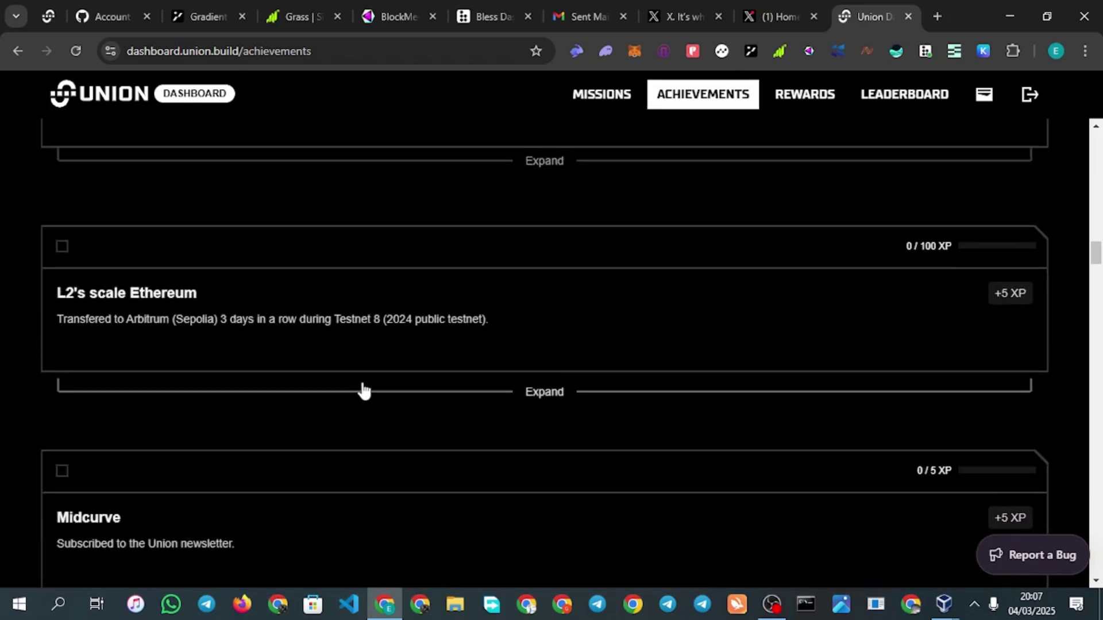
scroll(362, 383, down, 4)
scroll(373, 406, up, 3)
scroll(374, 407, down, 4)
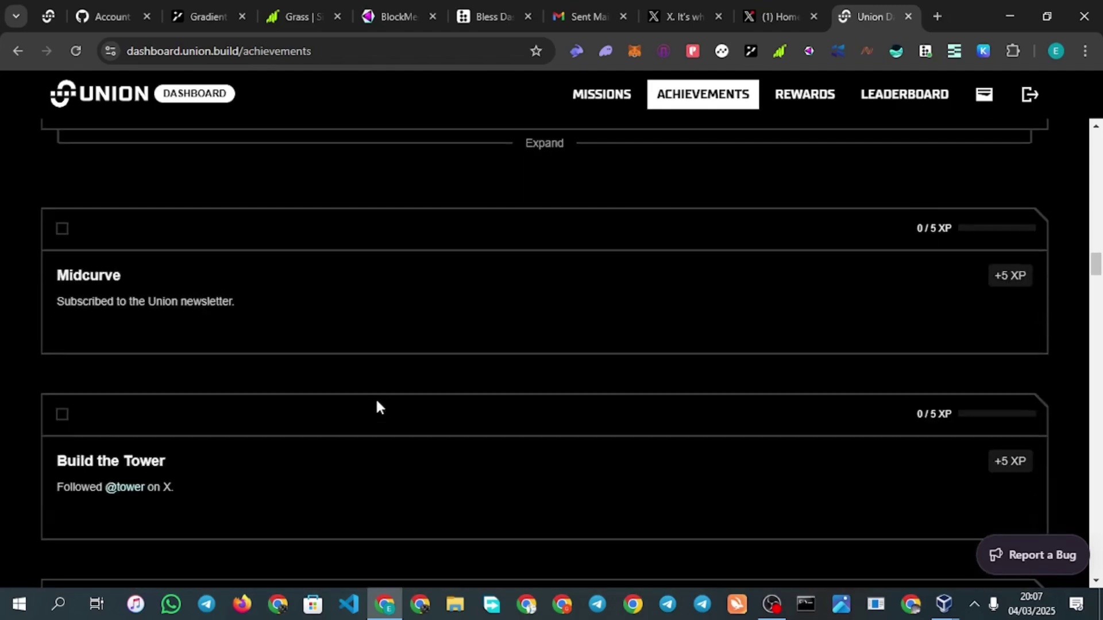
scroll(130, 270, down, 6)
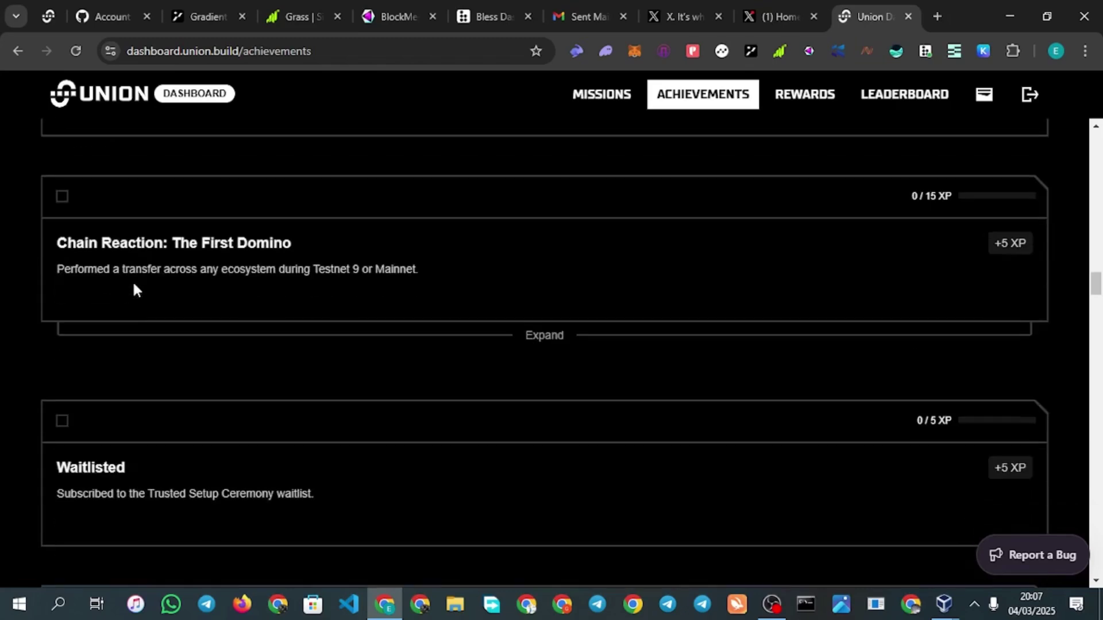
scroll(201, 340, down, 3)
scroll(202, 356, up, 15)
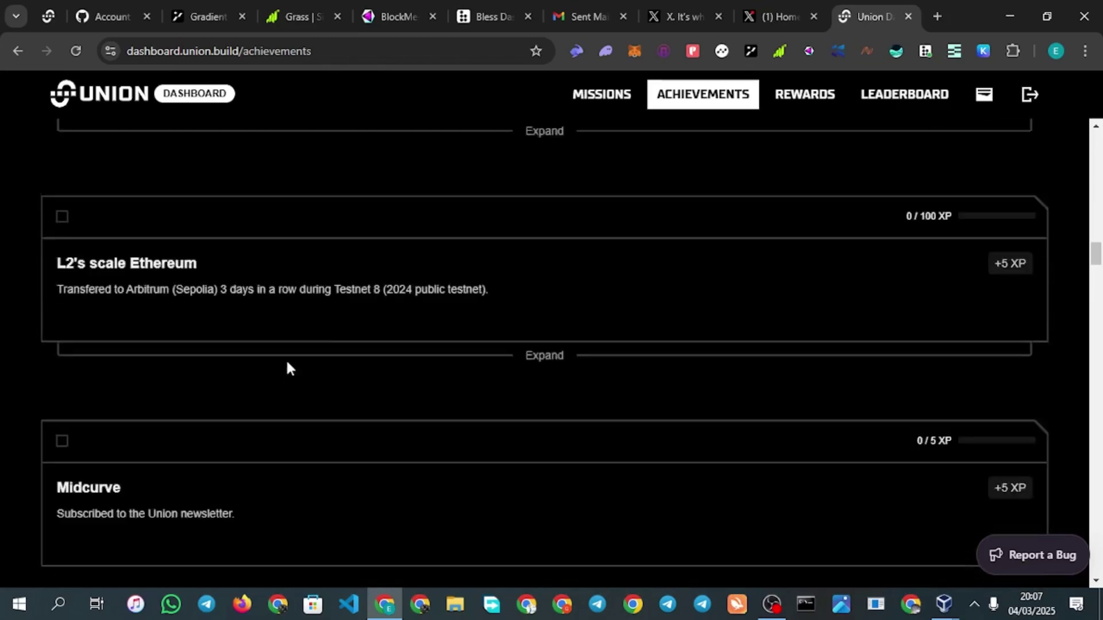
scroll(399, 328, up, 15)
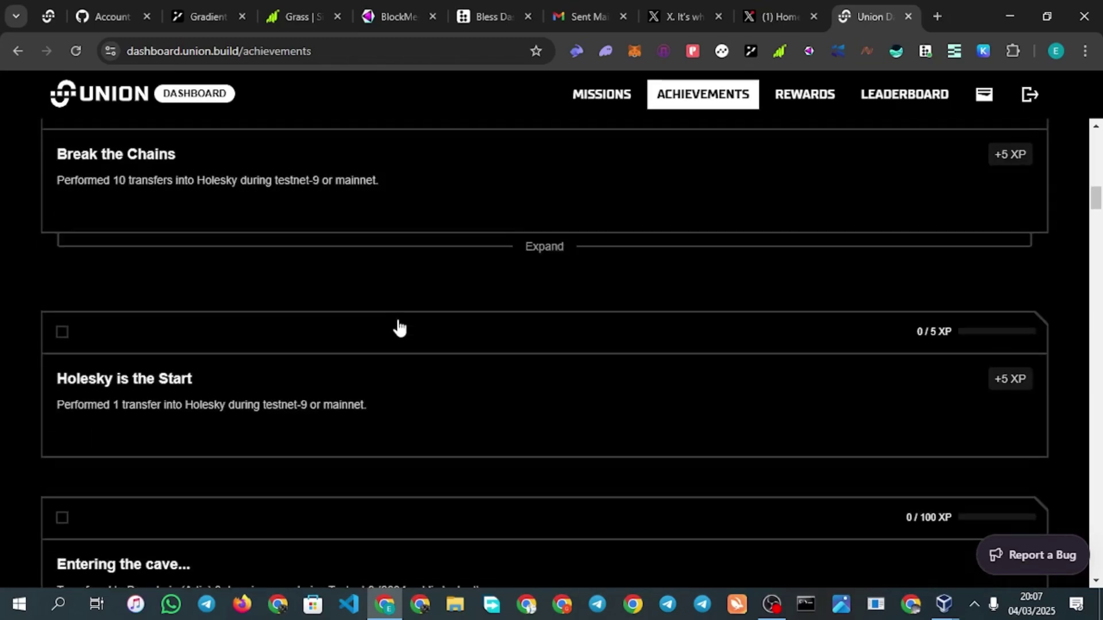
scroll(399, 328, up, 8)
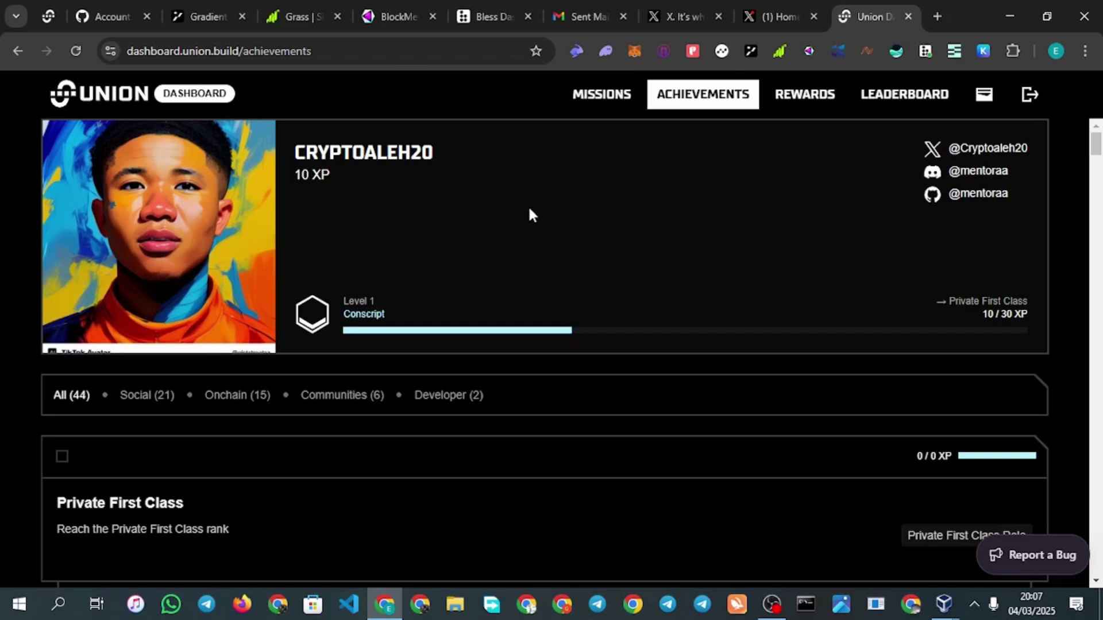
Switch to the Union Testnet 9 transfer page and check the Keplr wallet's balances and the installed browser extensions
click(48, 17)
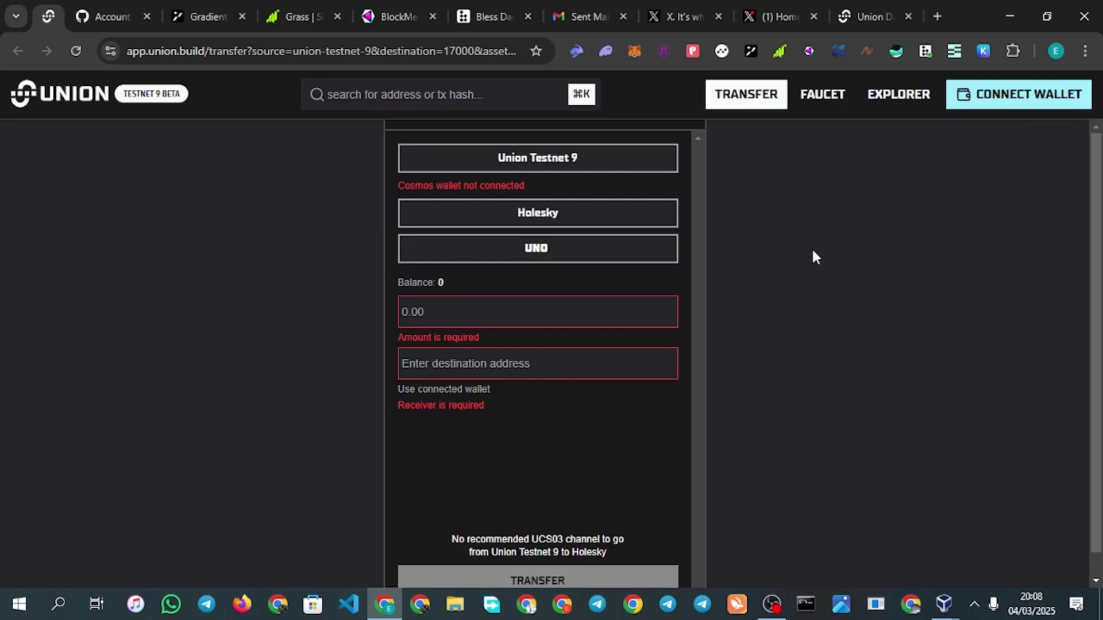
click(983, 53)
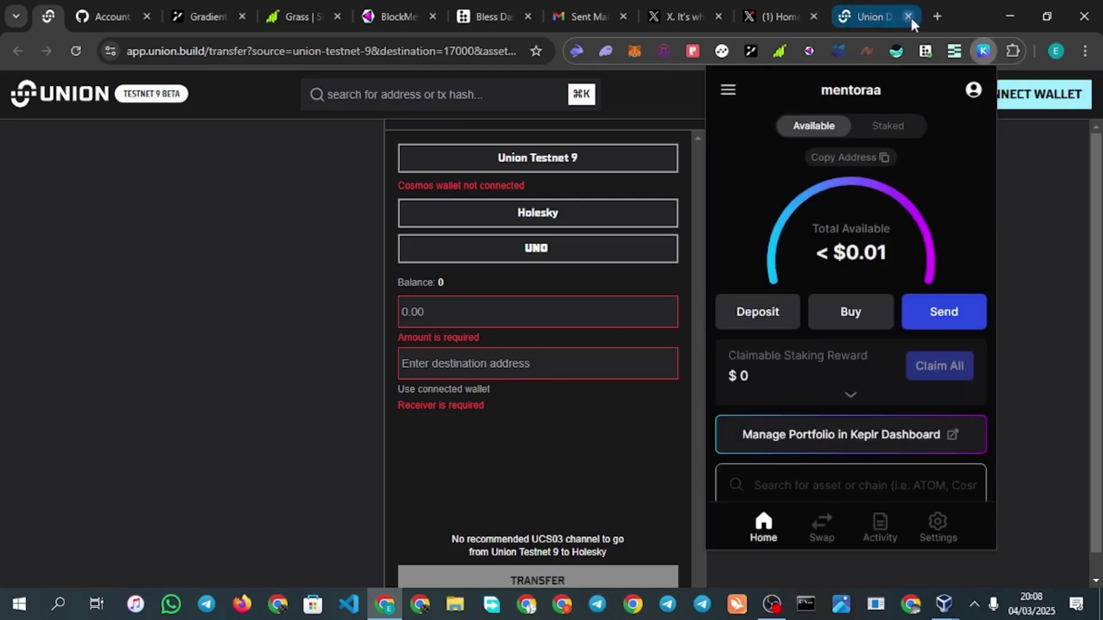
scroll(820, 296, down, 5)
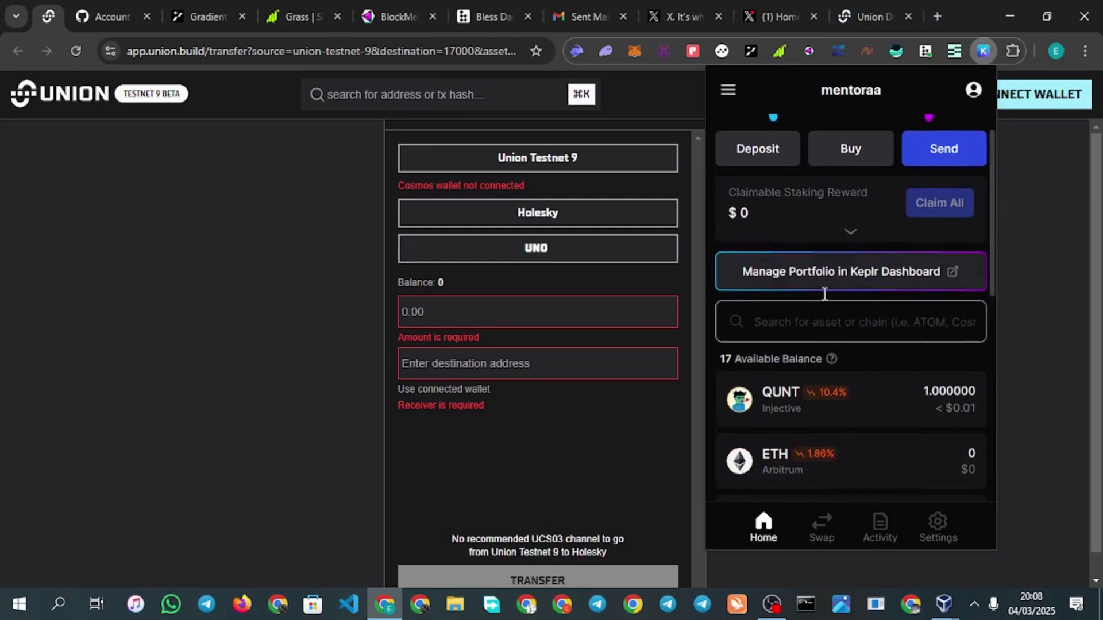
scroll(825, 296, up, 3)
click(1012, 50)
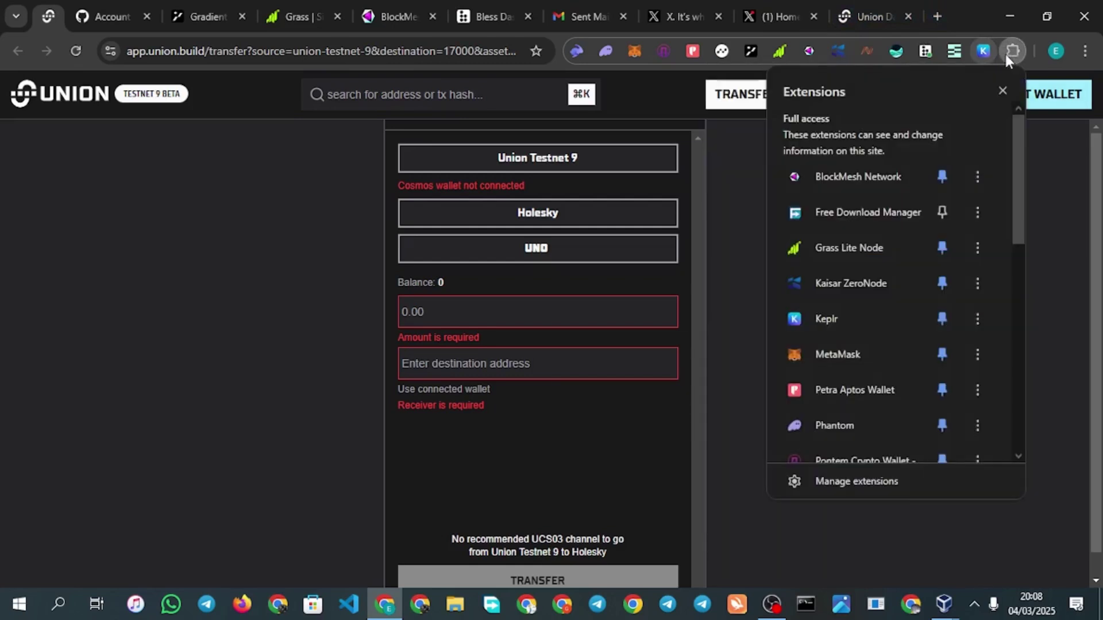
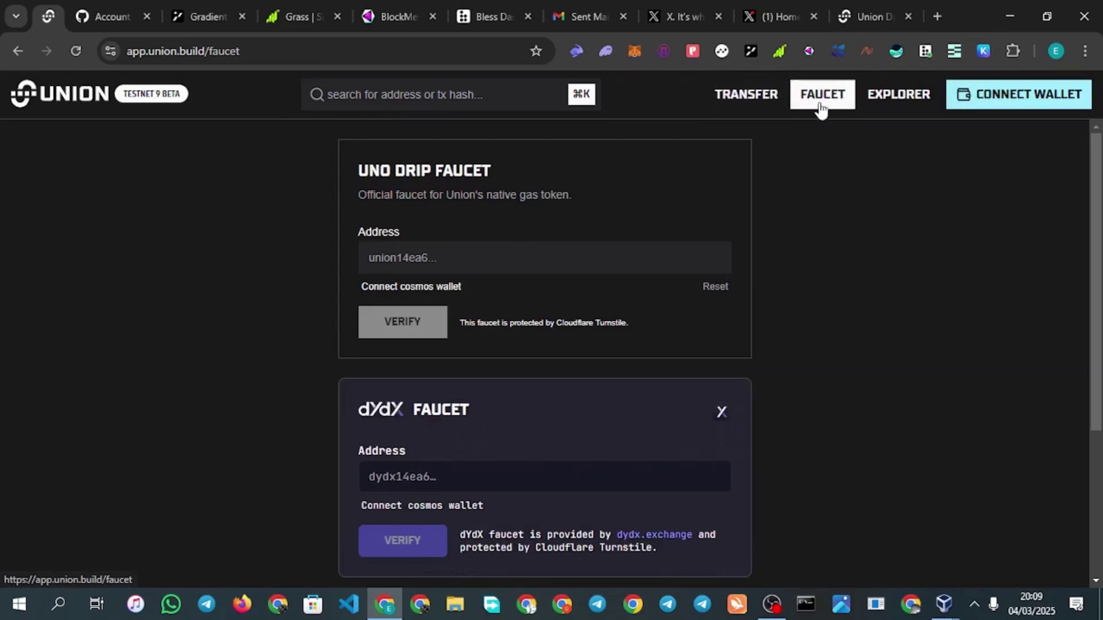
Connect Rabby Wallet for EVM, ignoring its site alert, and Keplr for Cosmos with access to Union Testnet
click(1014, 104)
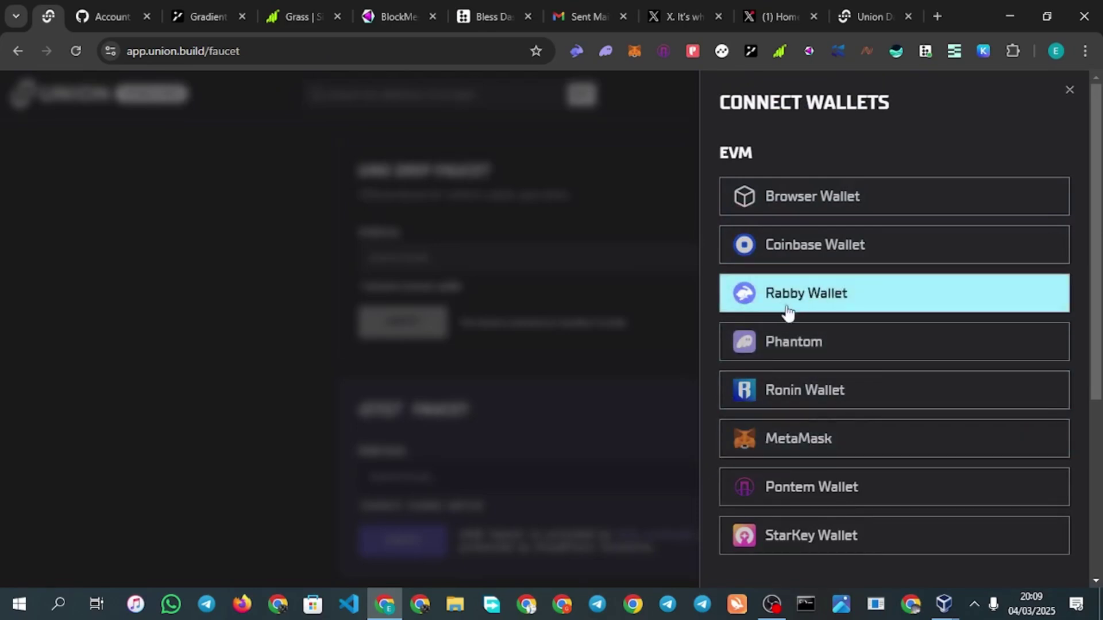
click(849, 299)
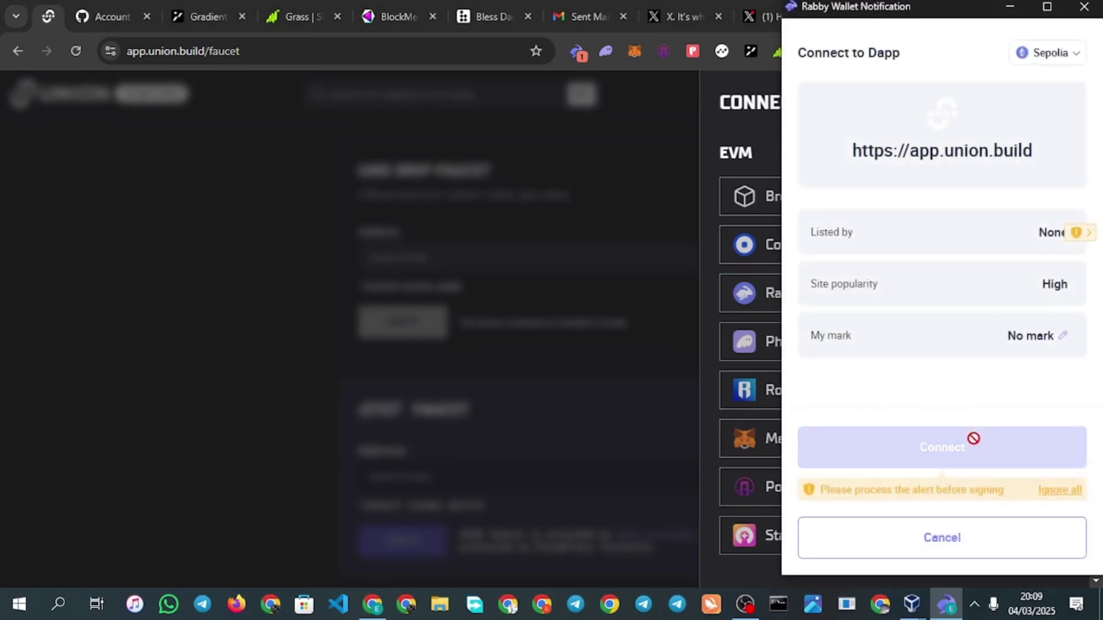
click(1050, 493)
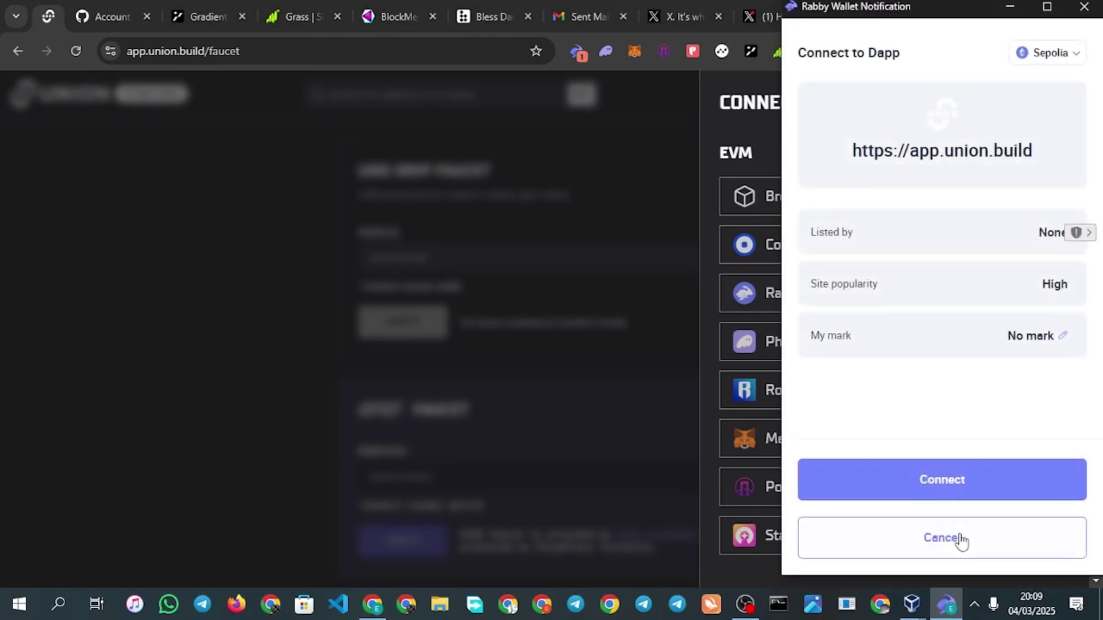
click(929, 488)
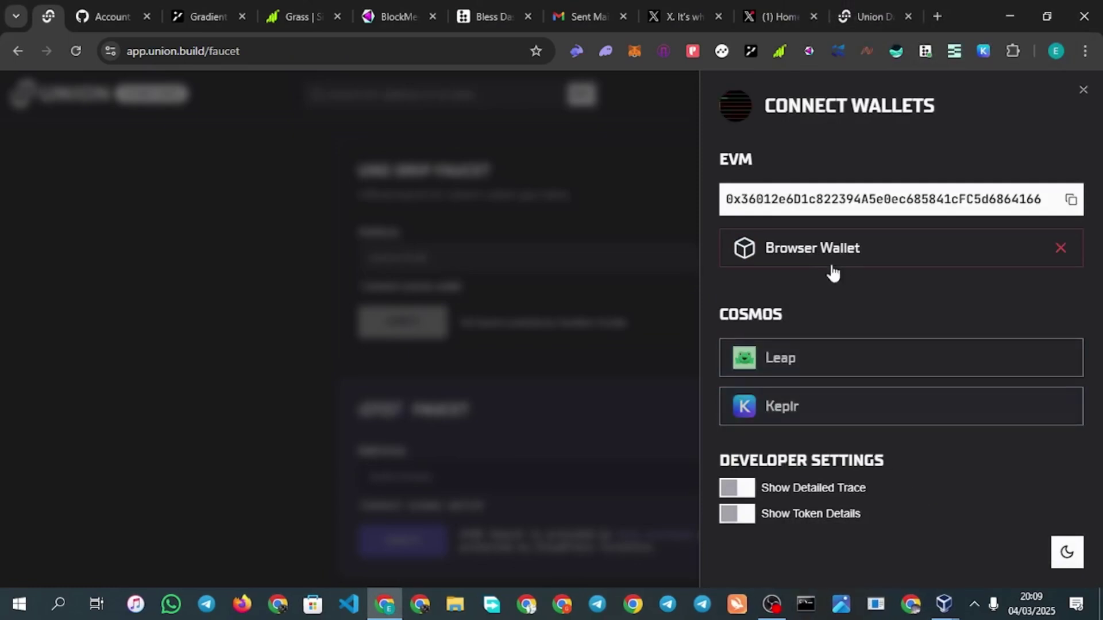
click(799, 407)
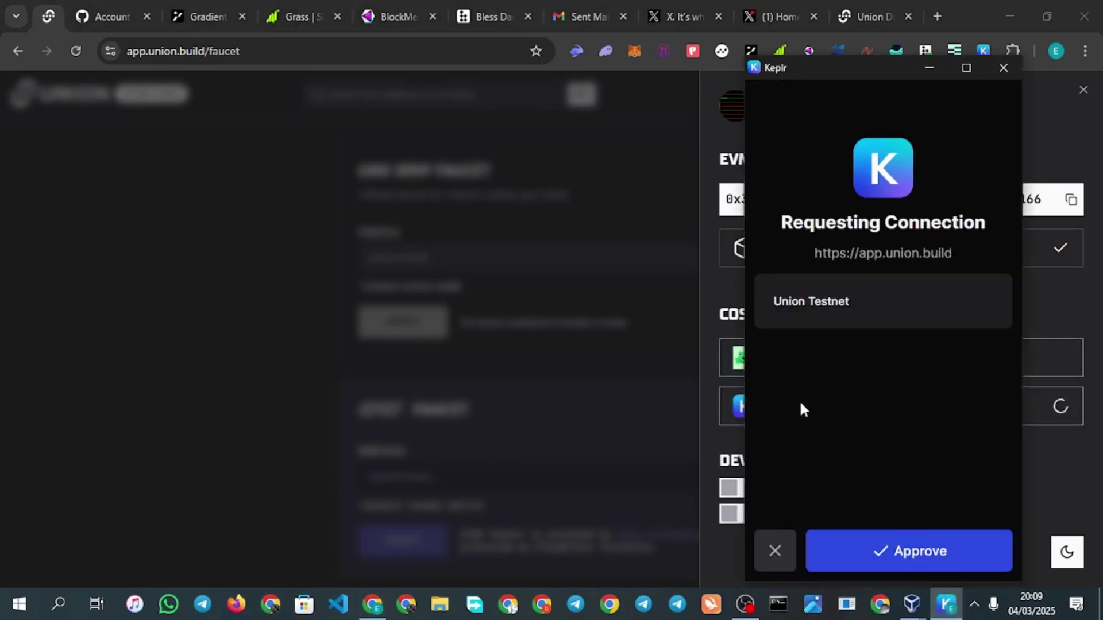
click(883, 558)
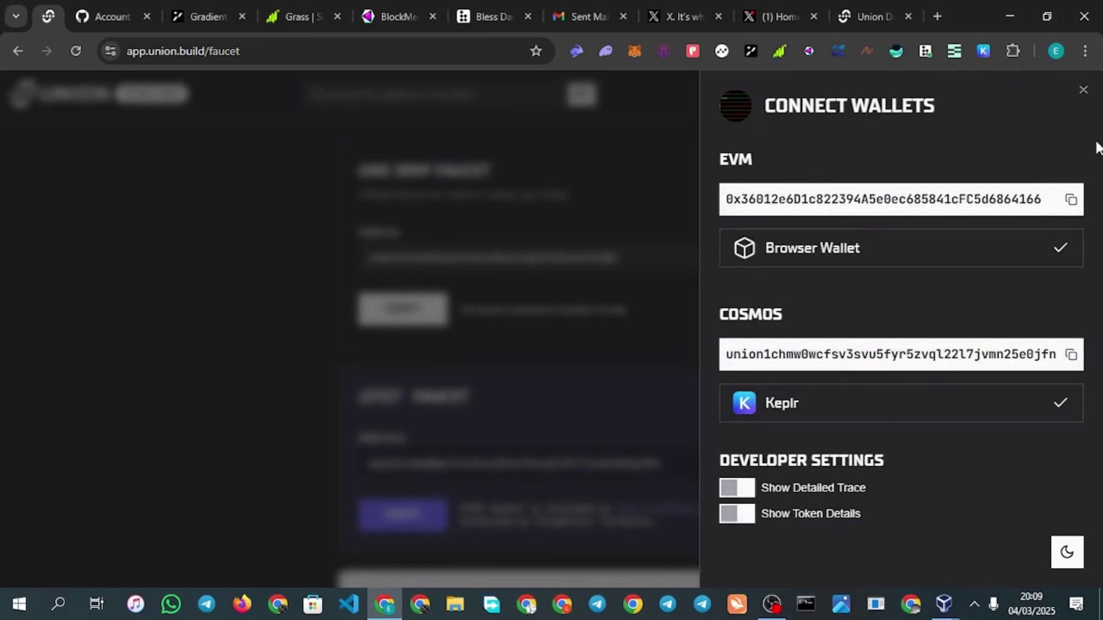
click(1083, 92)
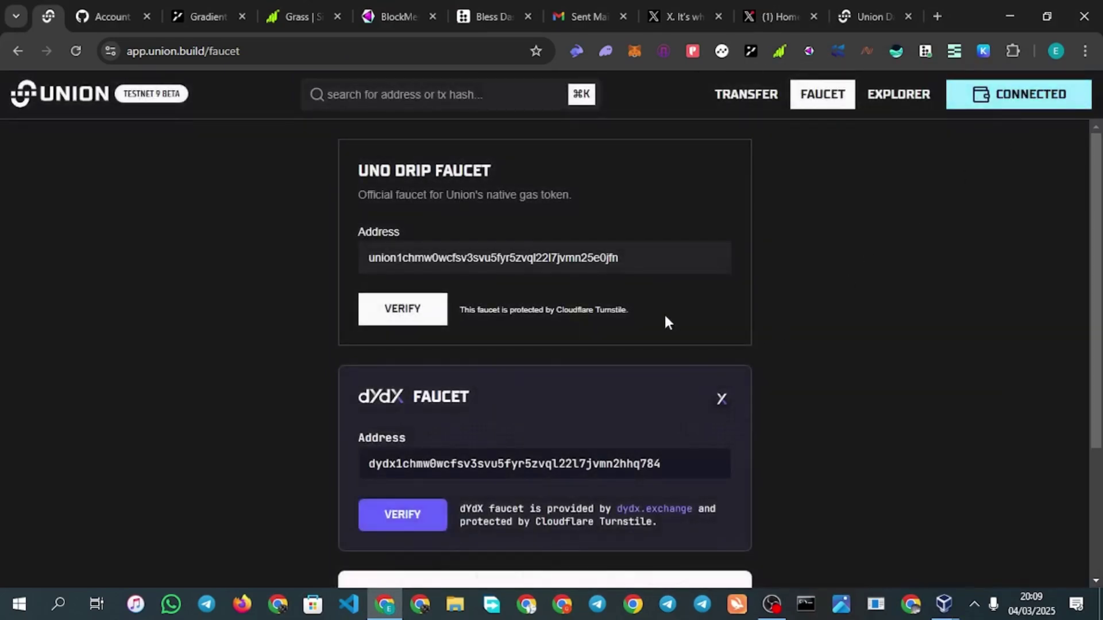
Verify and submit the UNO Drip faucet request for the connected address, and try to request tokens from the Stride faucet
click(405, 320)
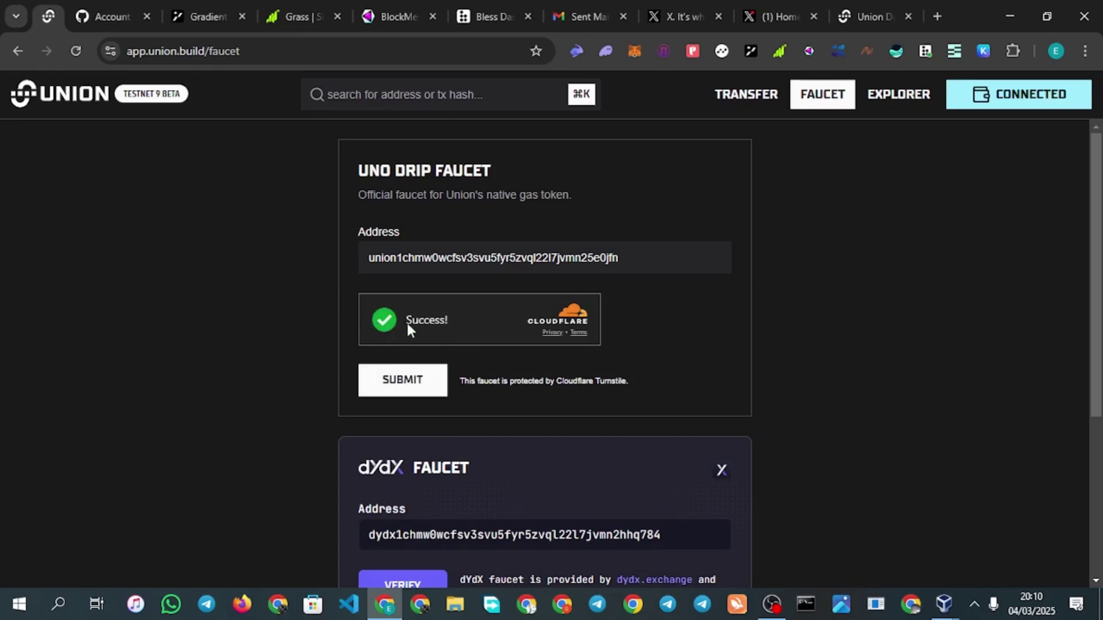
click(404, 380)
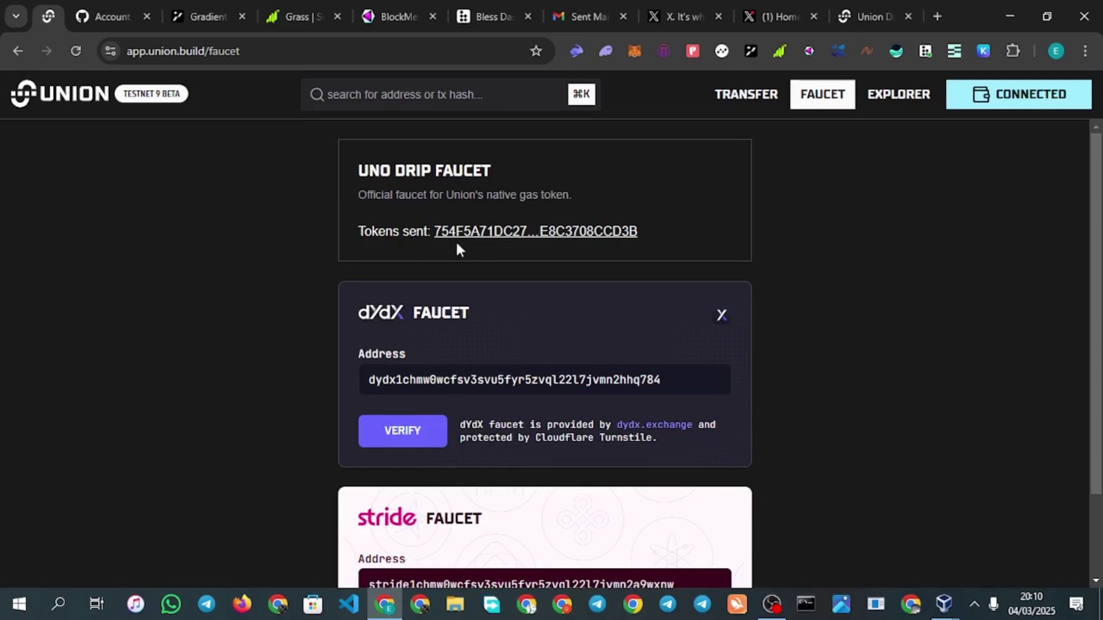
scroll(565, 247, down, 2)
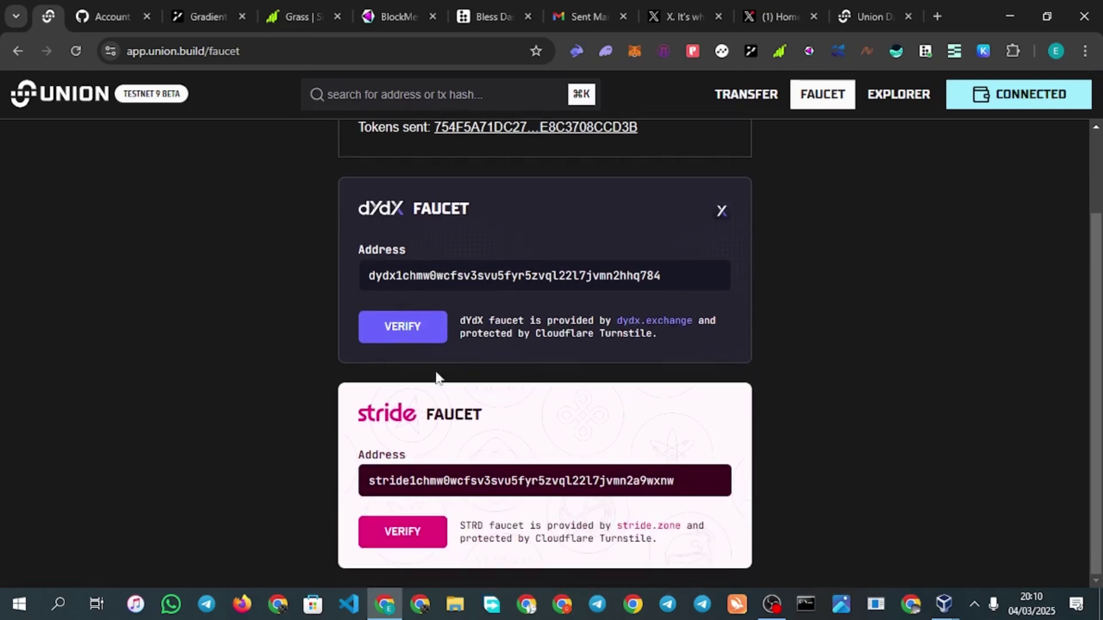
click(404, 538)
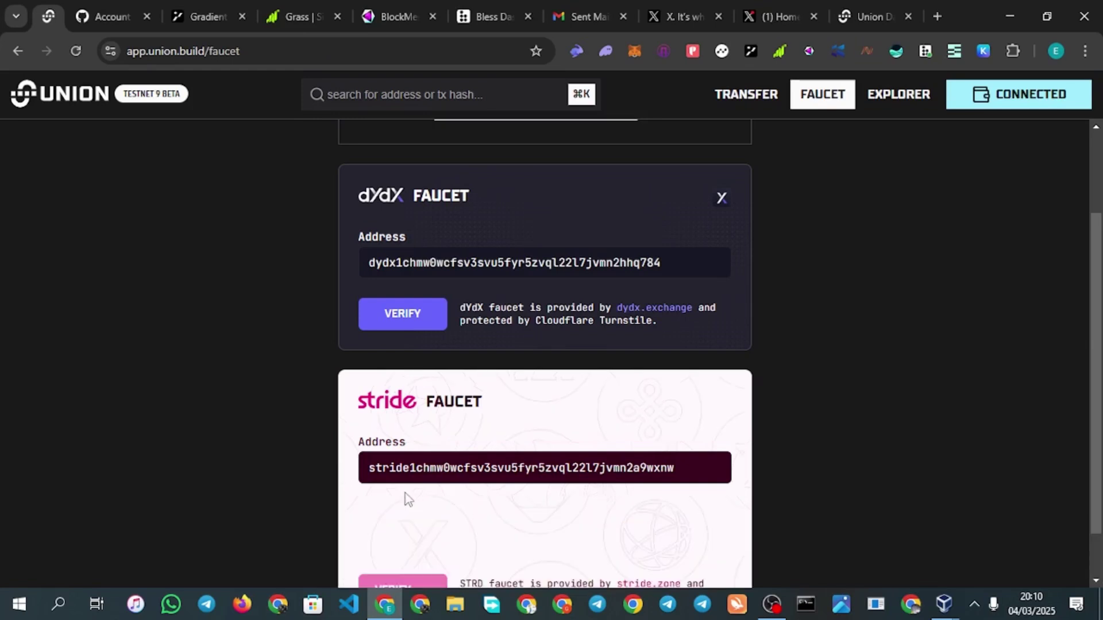
scroll(453, 499, down, 1)
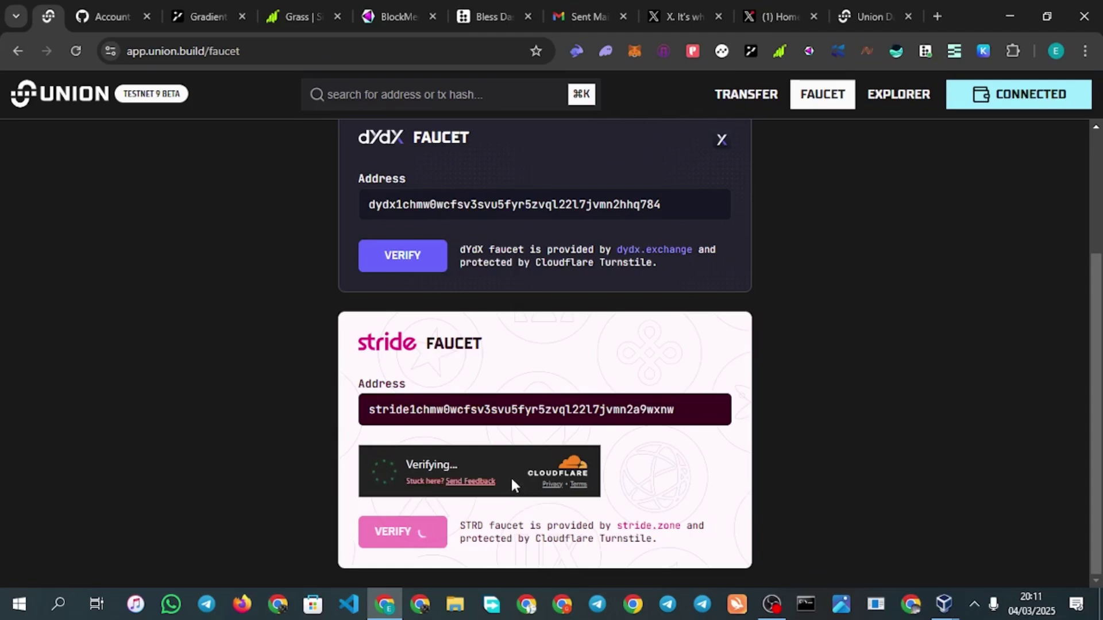
click(422, 533)
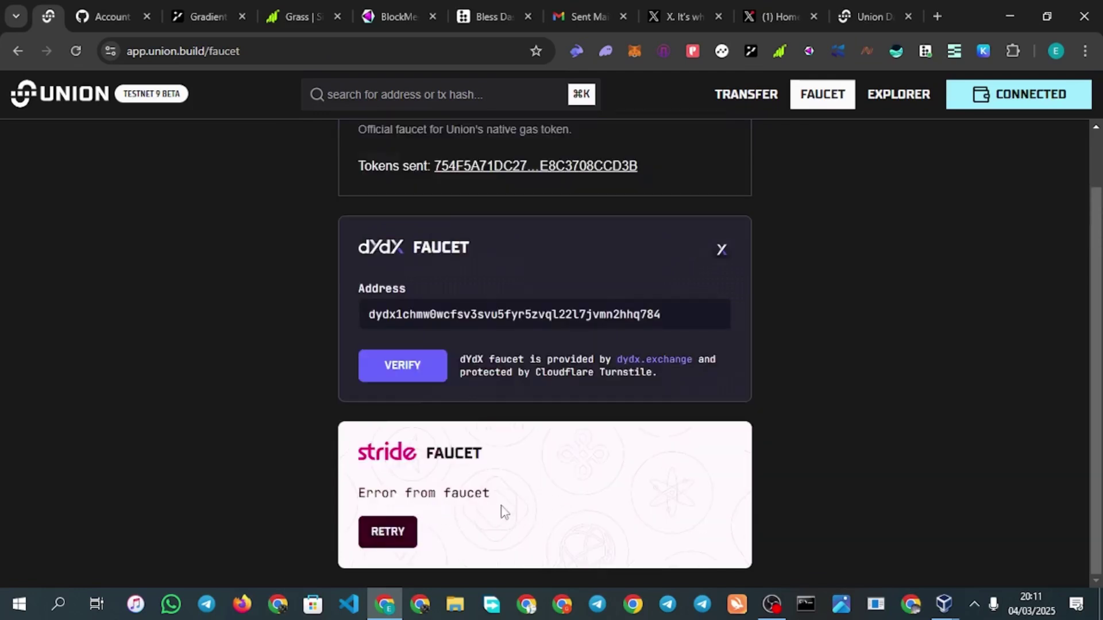
scroll(682, 494, up, 1)
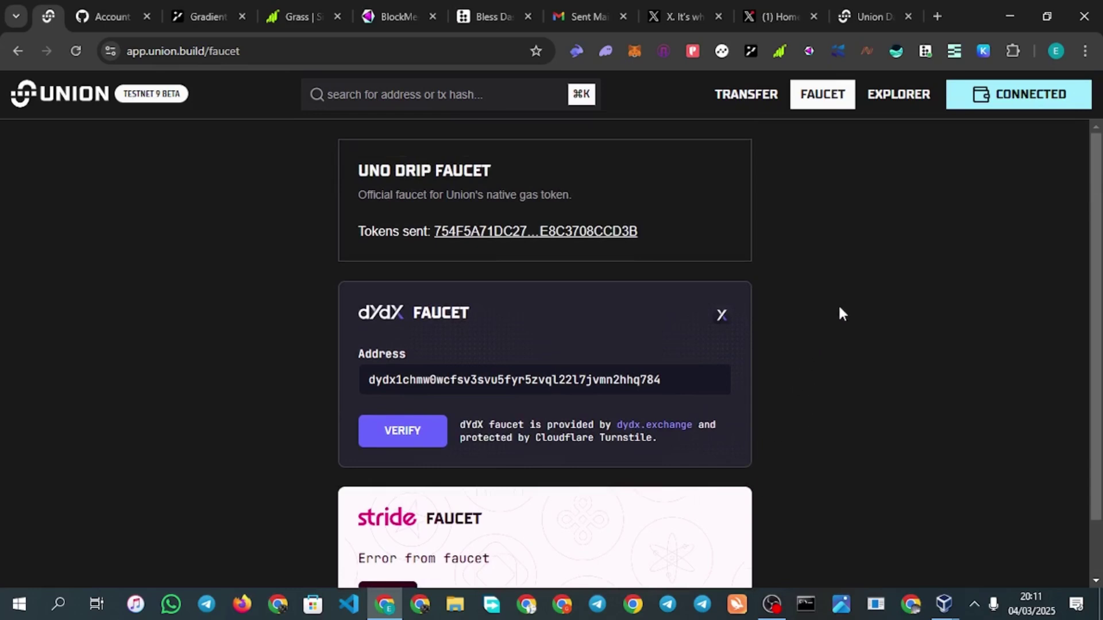
Go to the transfer page and add the newly found Union Testnet chain to the Keplr wallet
click(741, 104)
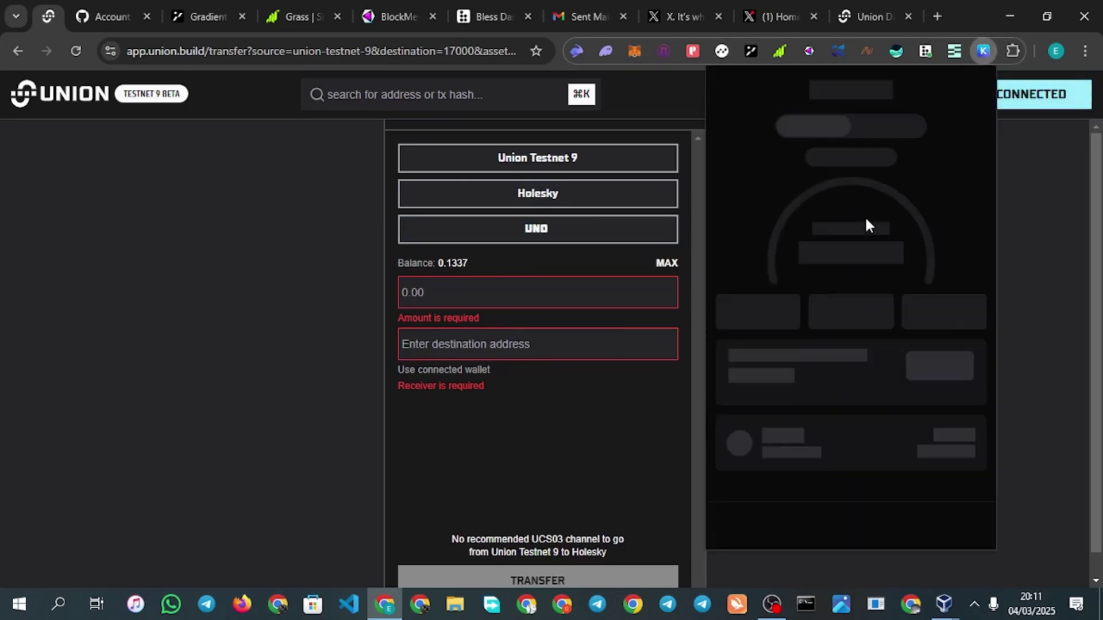
scroll(844, 287, down, 6)
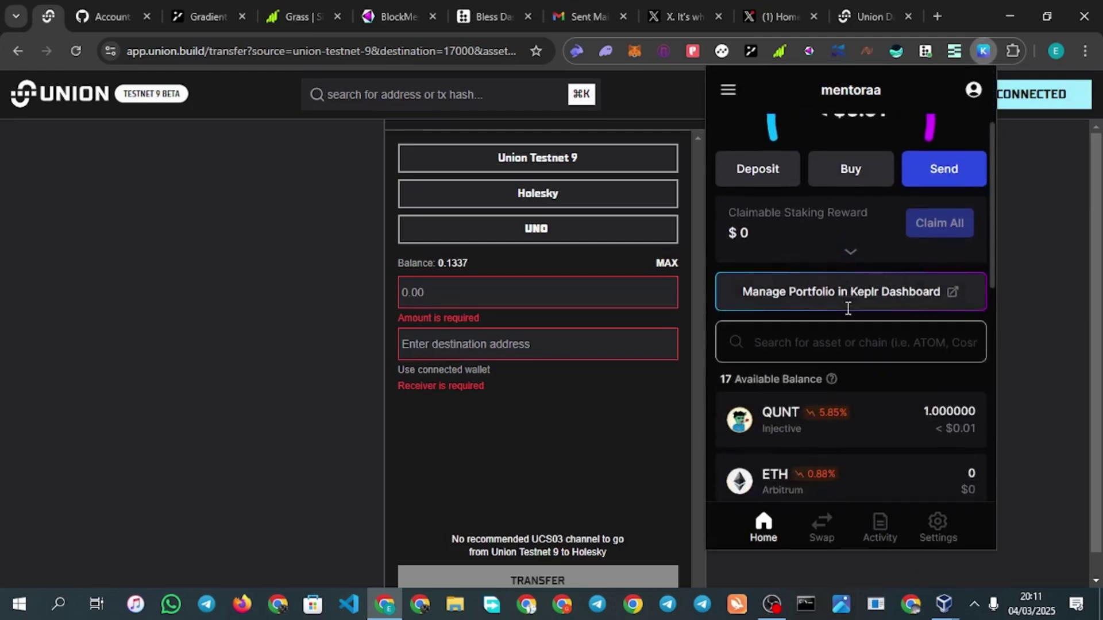
scroll(846, 314, down, 7)
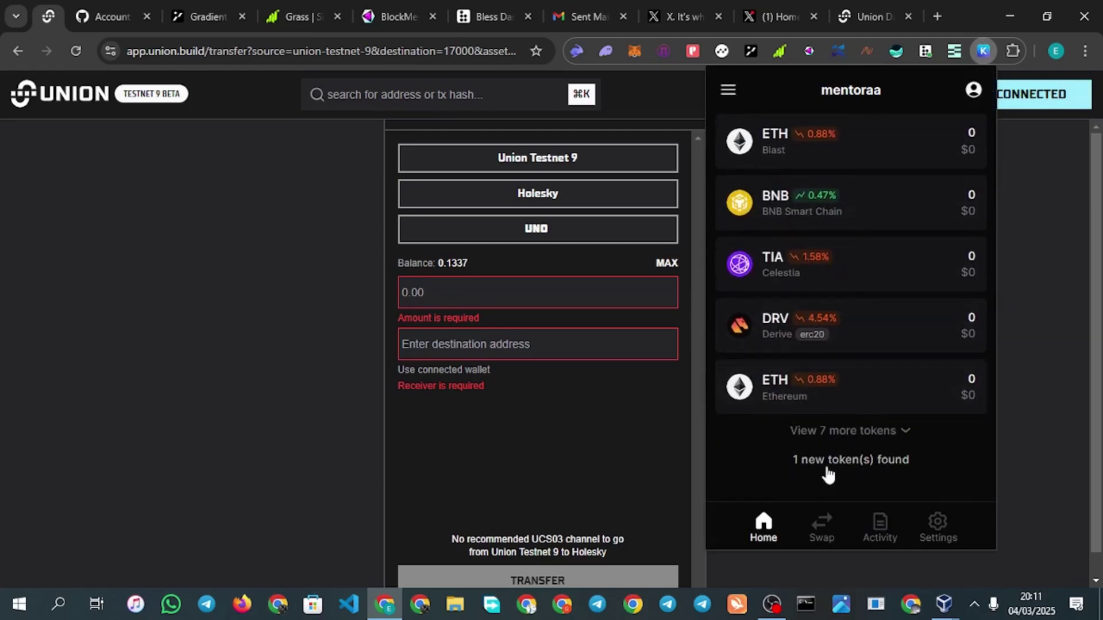
click(859, 466)
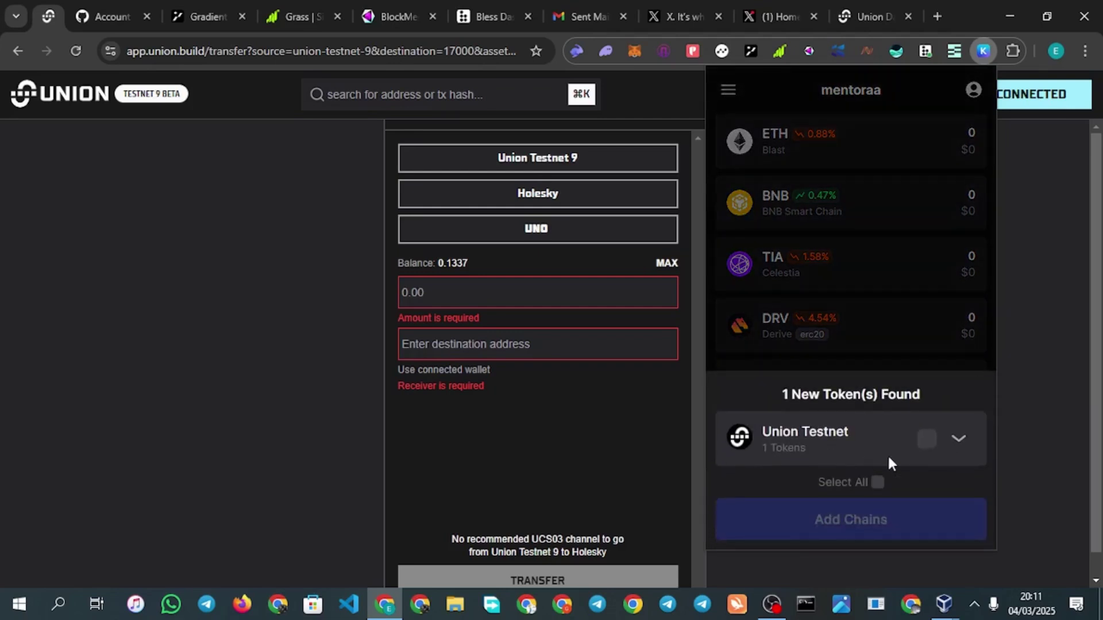
click(928, 439)
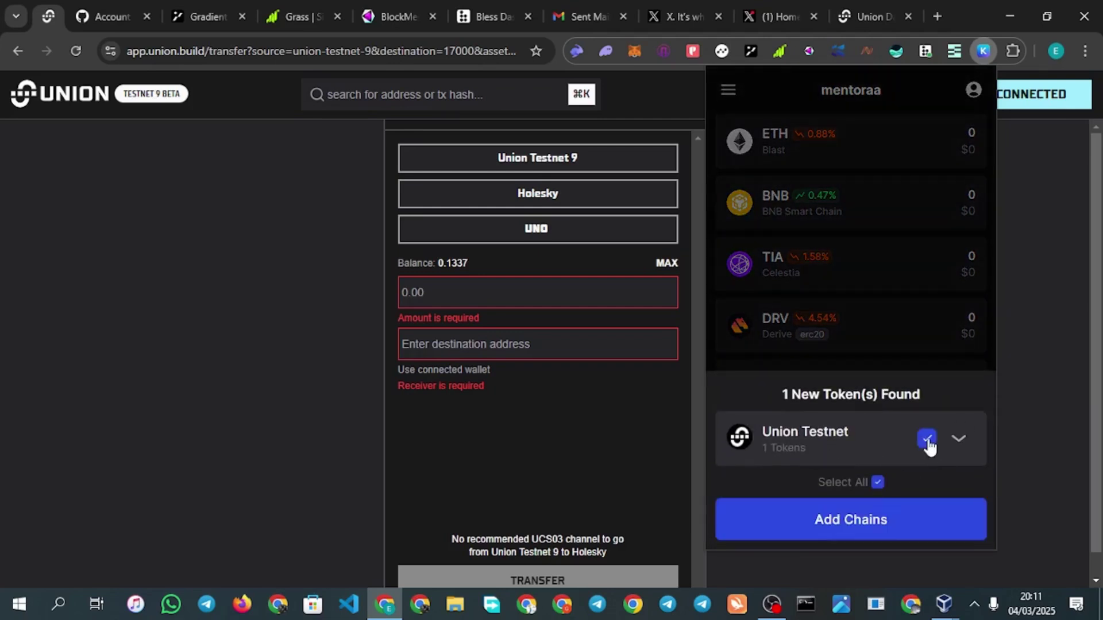
click(825, 532)
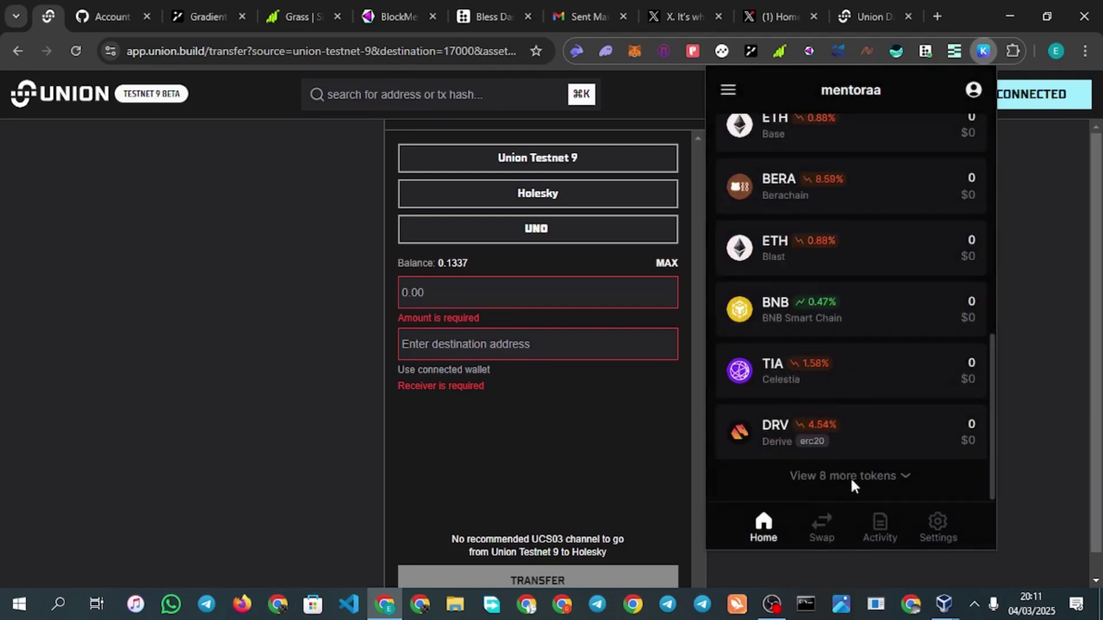
Locate the UNO token among the Keplr balances, open its details and copy the Union Testnet wallet address
scroll(897, 359, up, 2)
scroll(894, 347, up, 7)
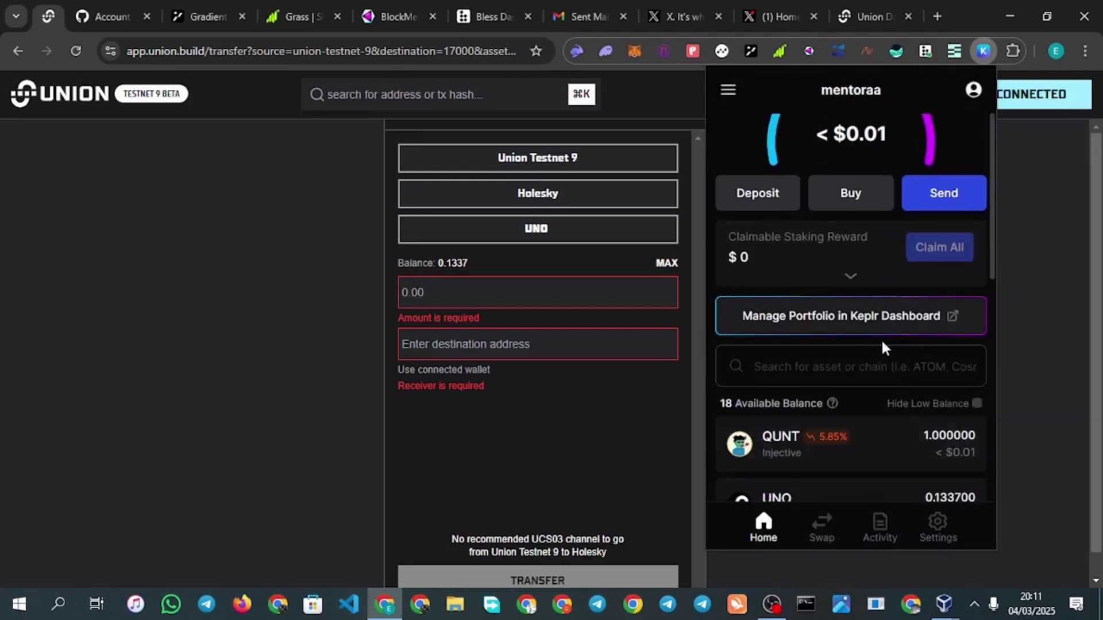
scroll(881, 347, down, 3)
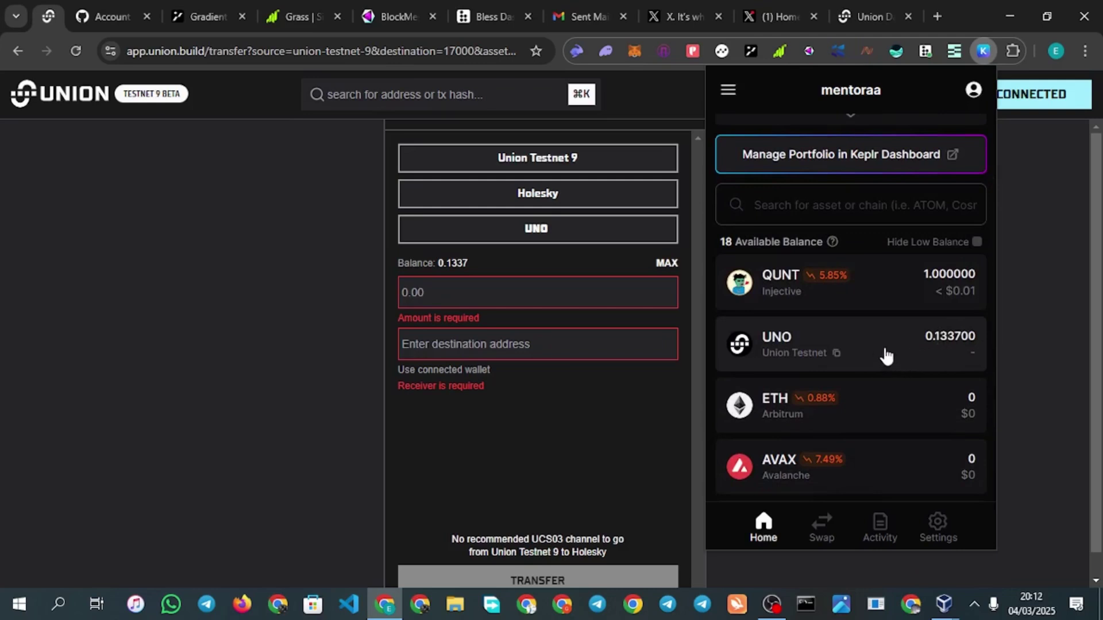
click(902, 350)
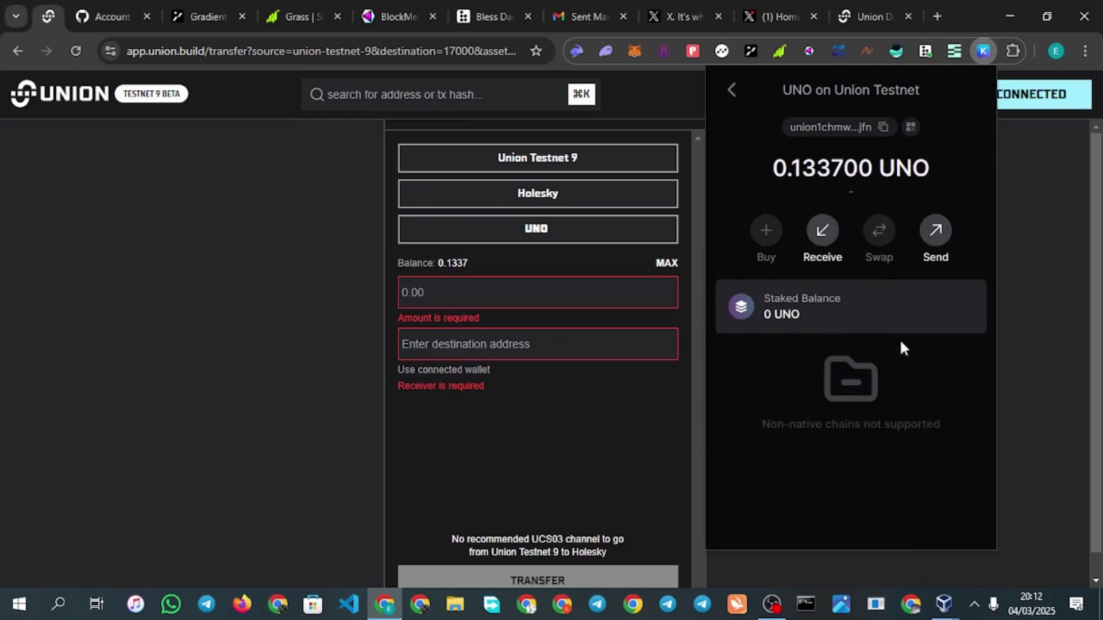
click(937, 232)
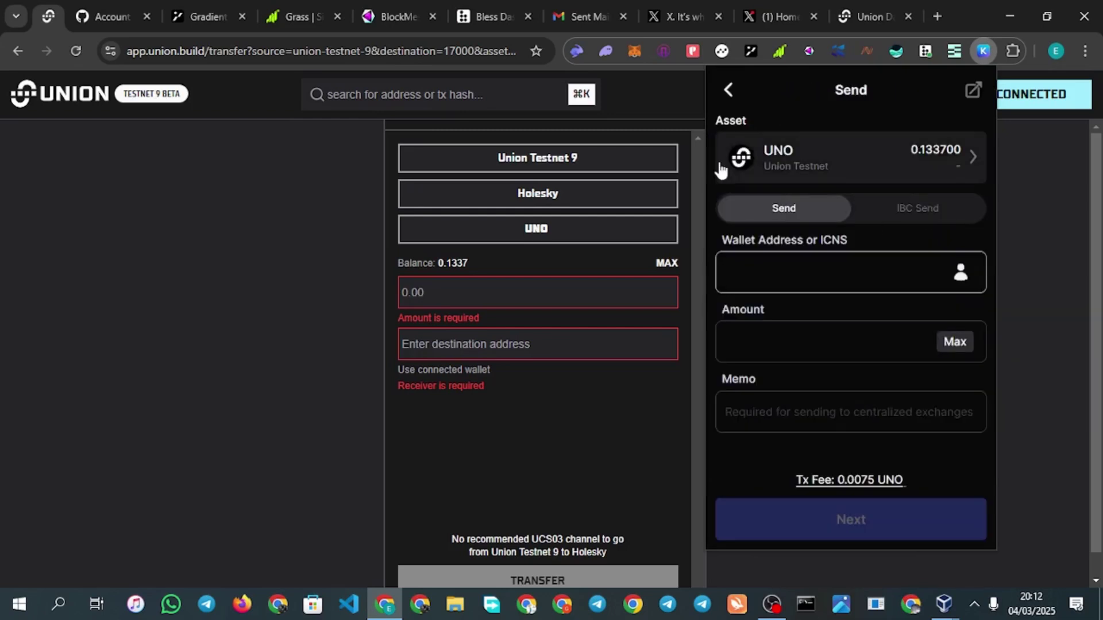
click(730, 93)
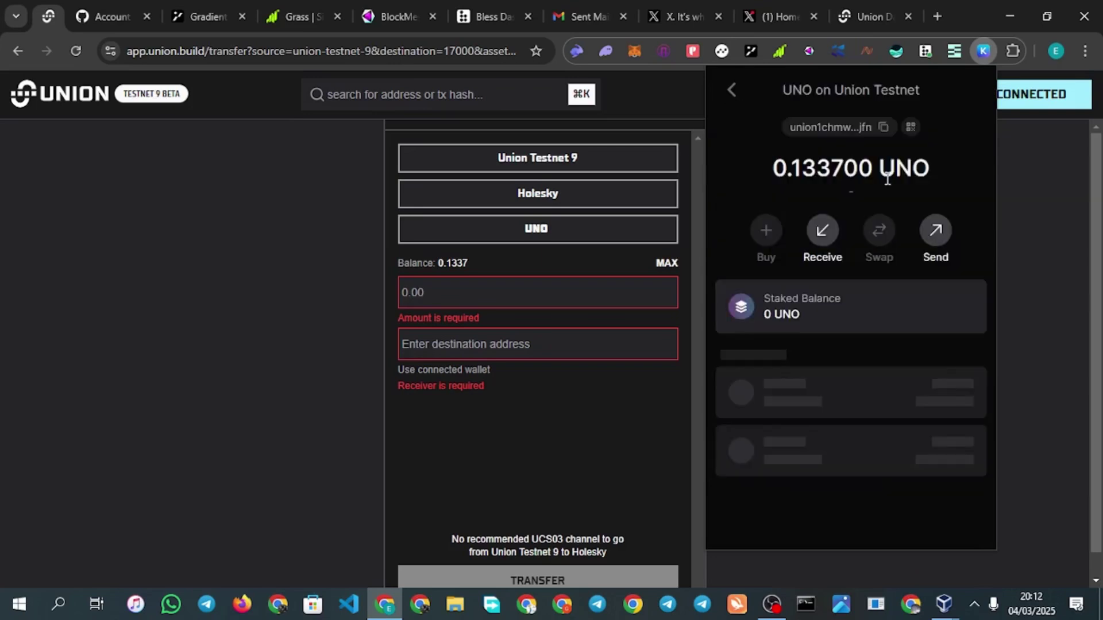
click(884, 127)
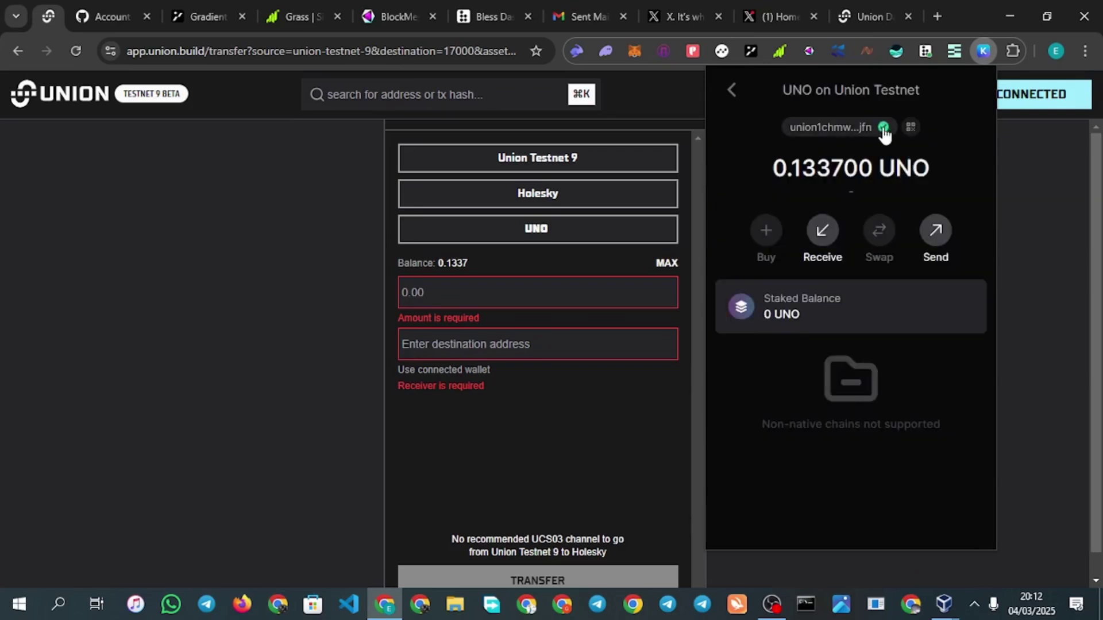
Send 0.0001 UNO on Union Testnet from Keplr to the copied wallet address and approve the transaction
click(934, 232)
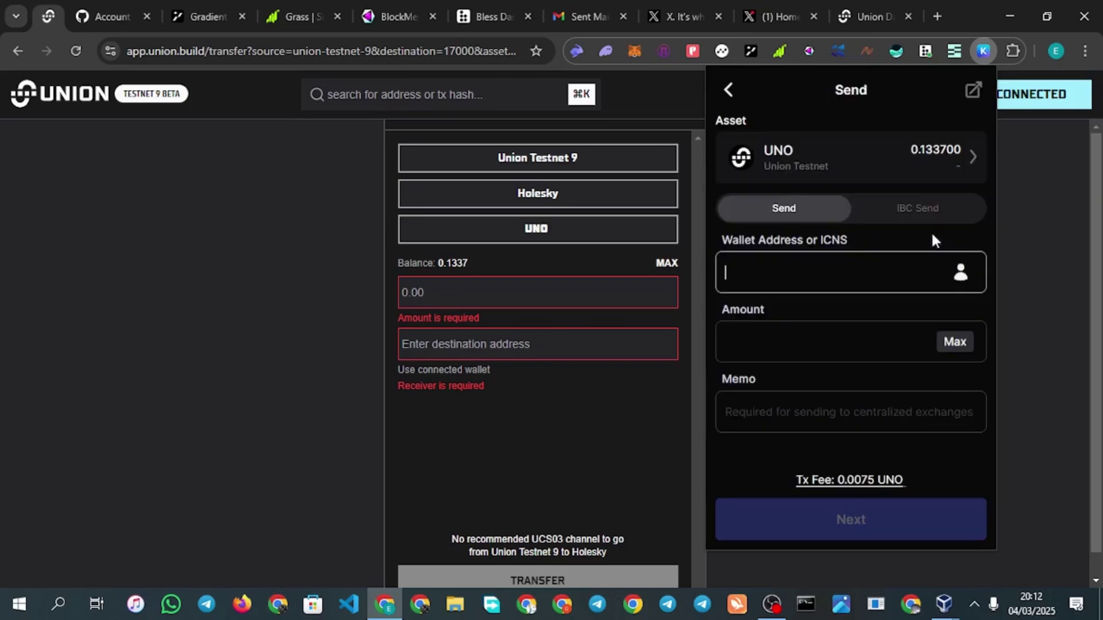
right_click(829, 281)
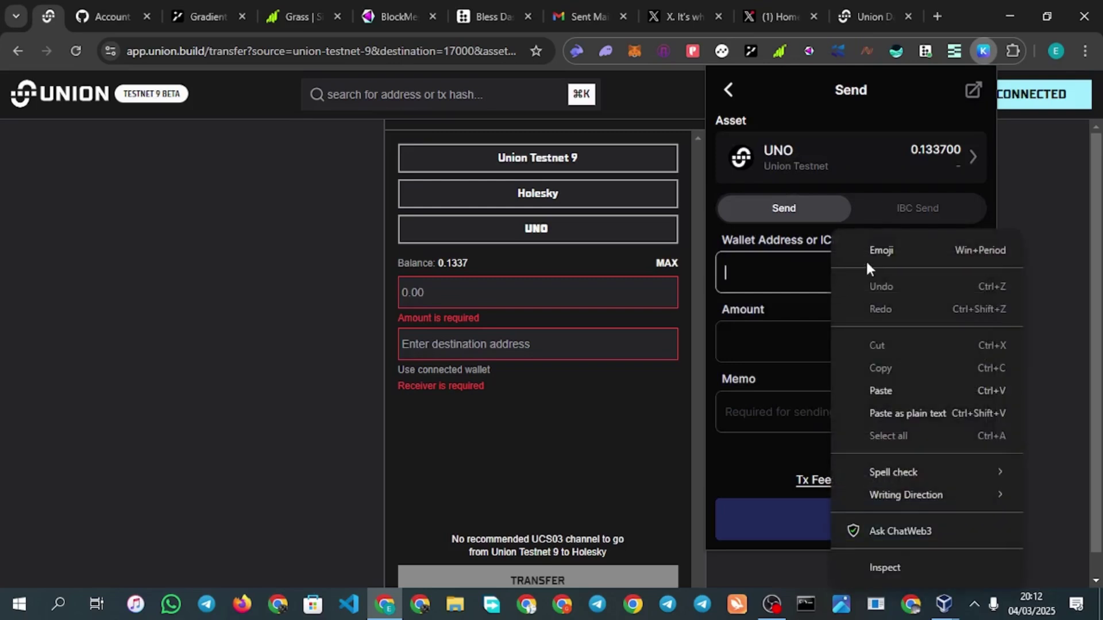
click(873, 385)
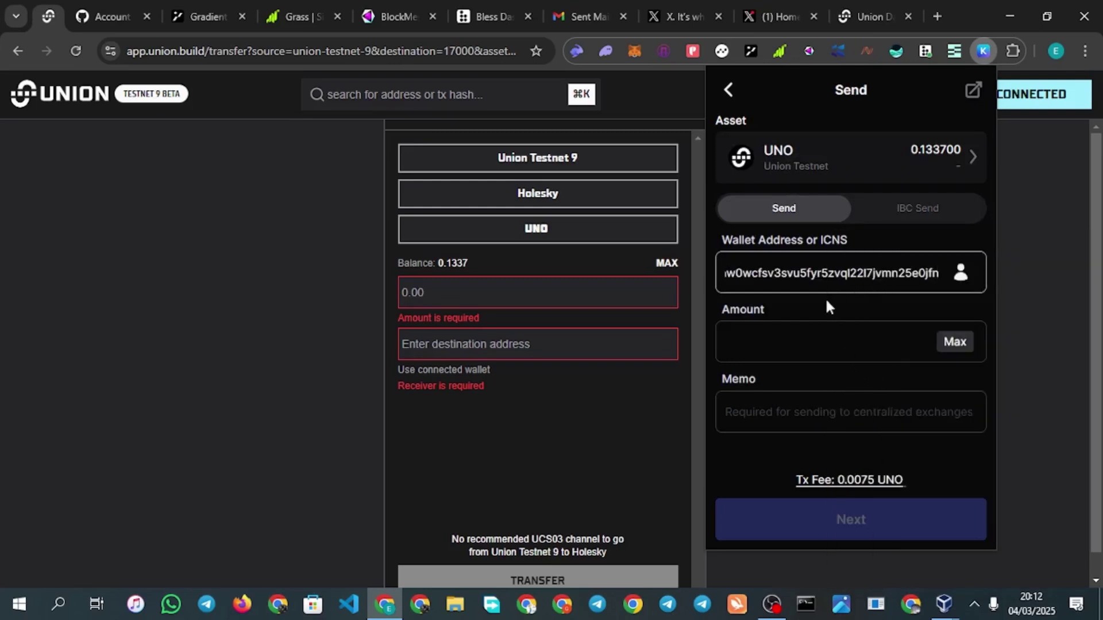
click(800, 338)
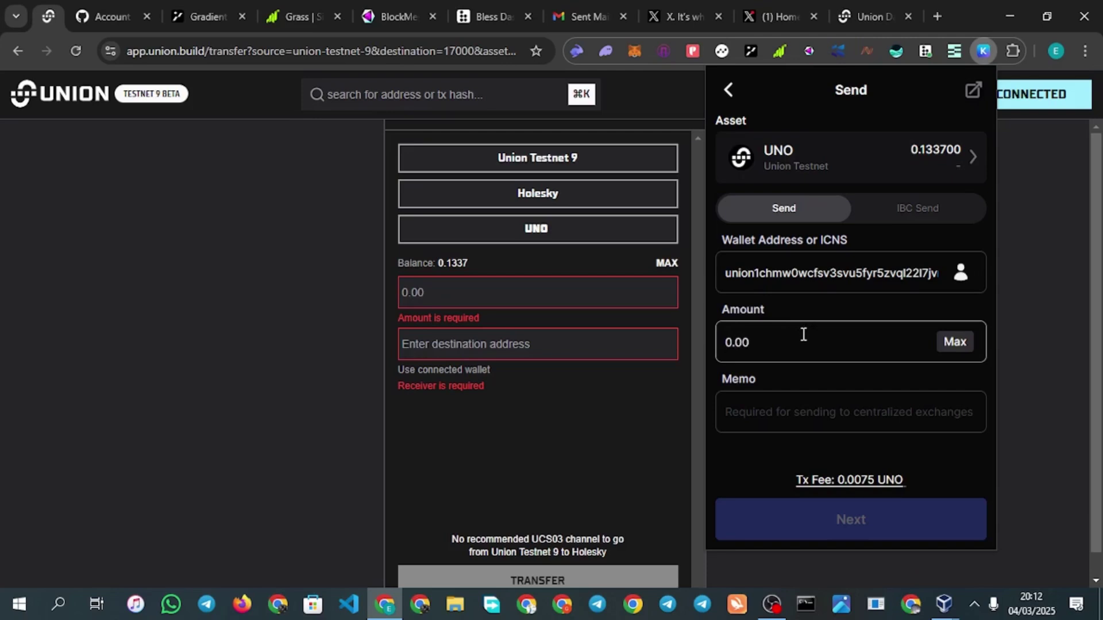
text(0.0001)
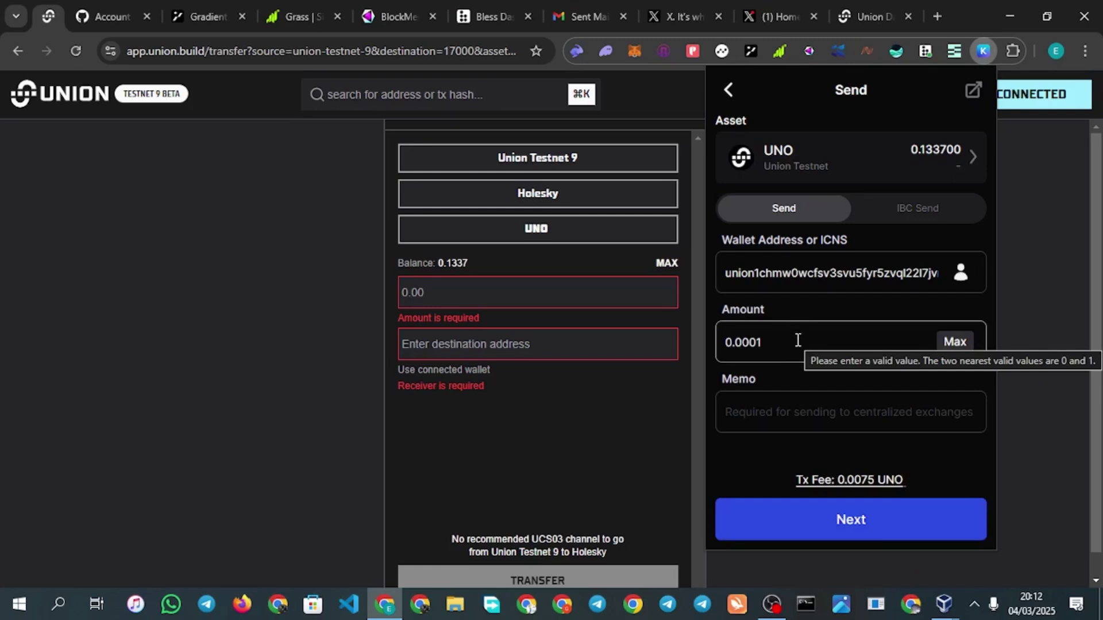
click(782, 518)
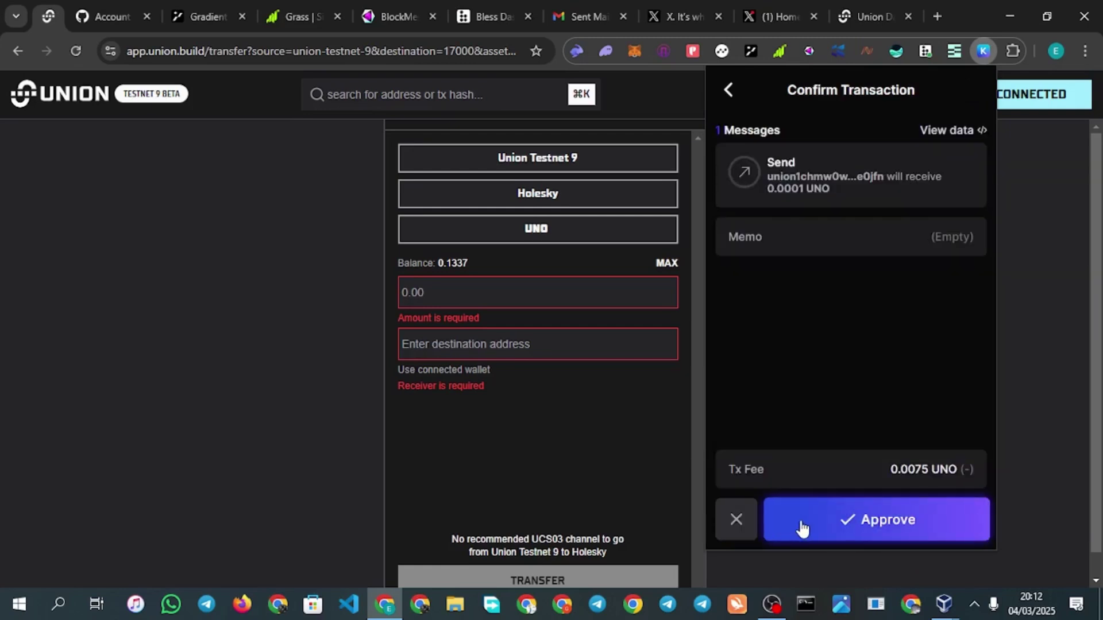
click(800, 522)
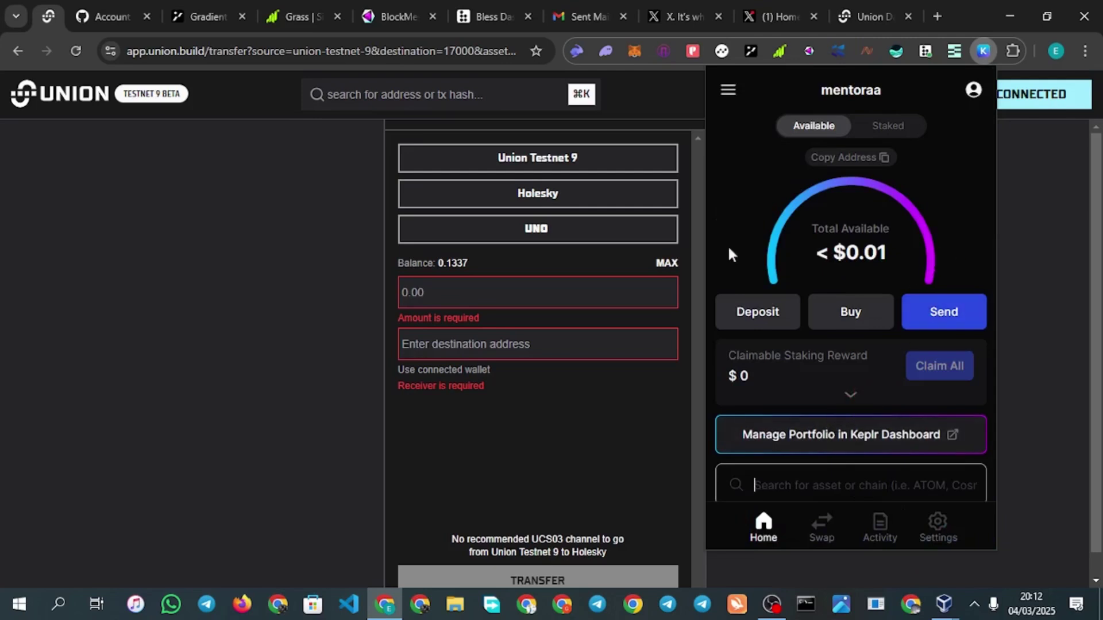
Fill in the UNO transfer from Union Testnet 9 to Holesky with an amount of 0.001 and the connected wallet as receiver
click(282, 281)
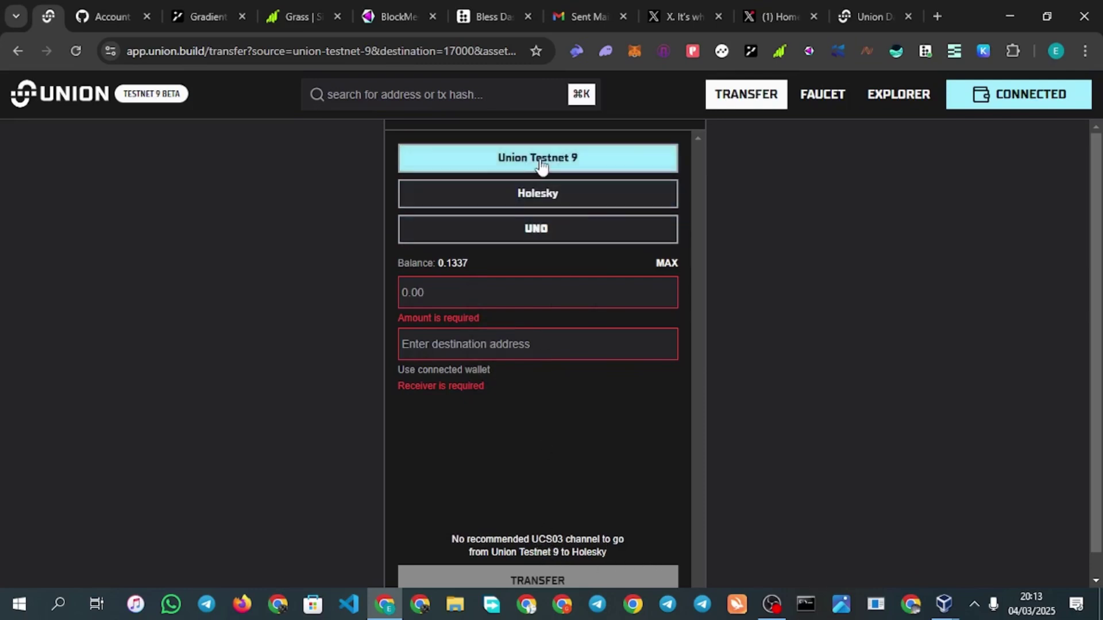
click(510, 293)
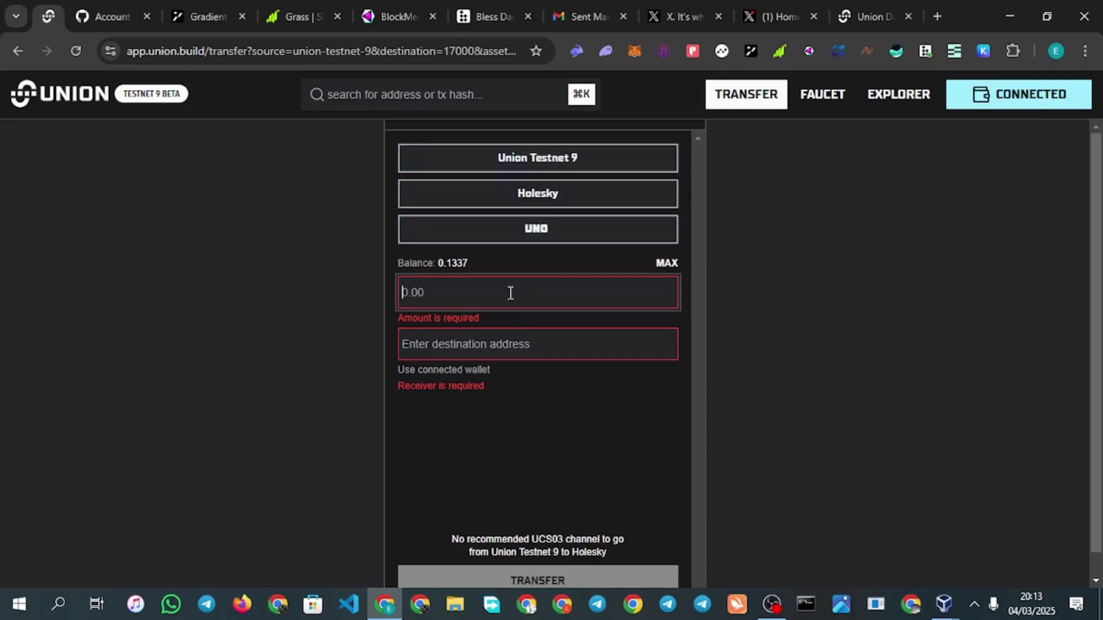
text(0.001)
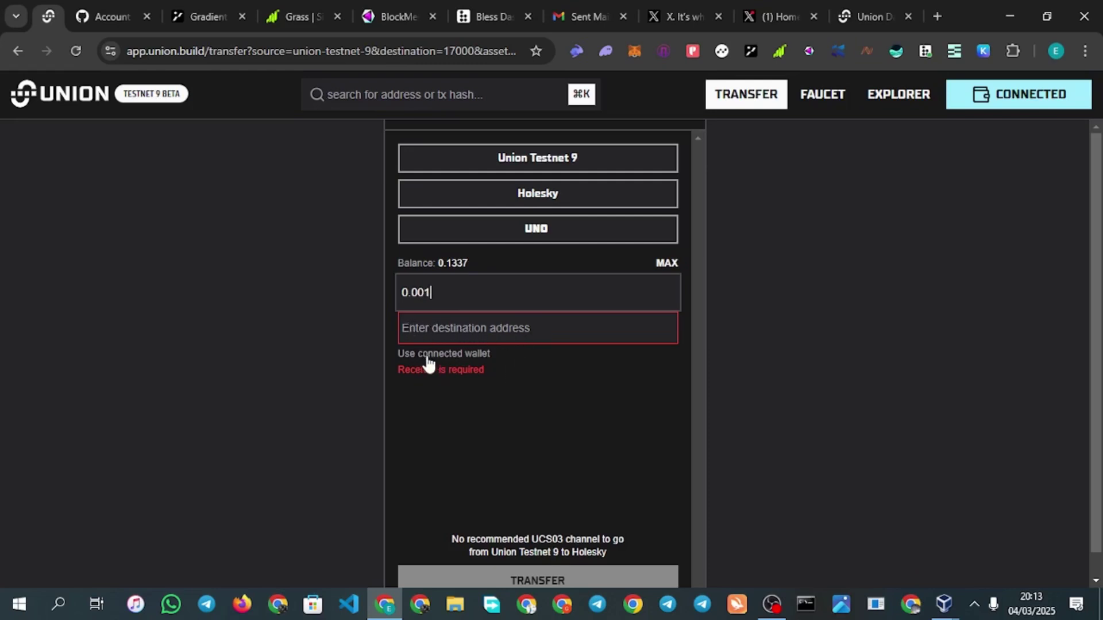
click(449, 356)
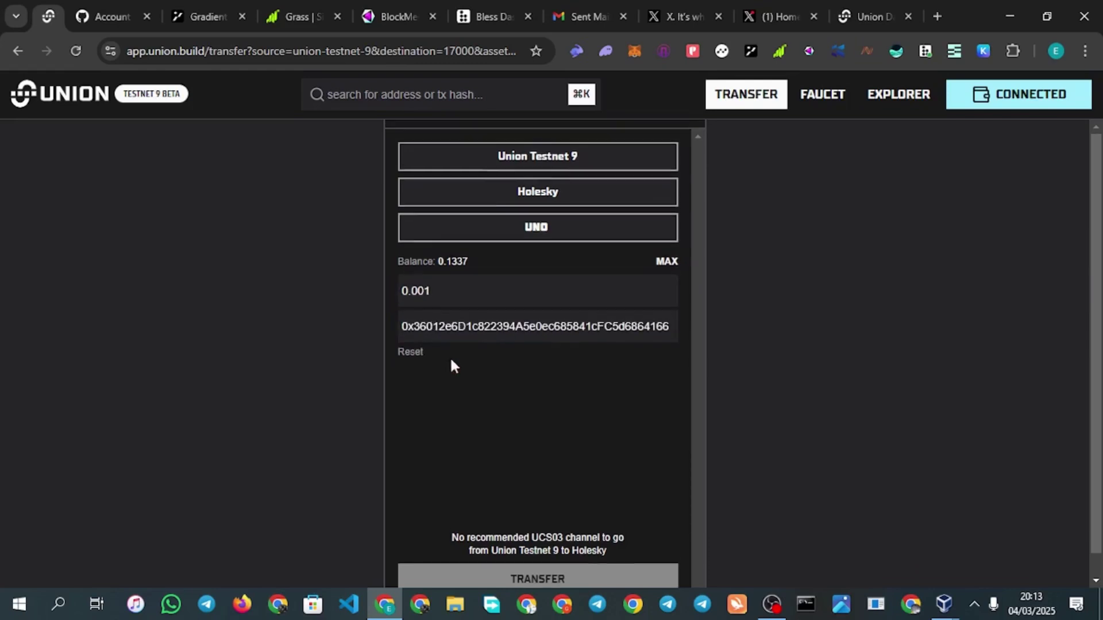
scroll(500, 517, down, 1)
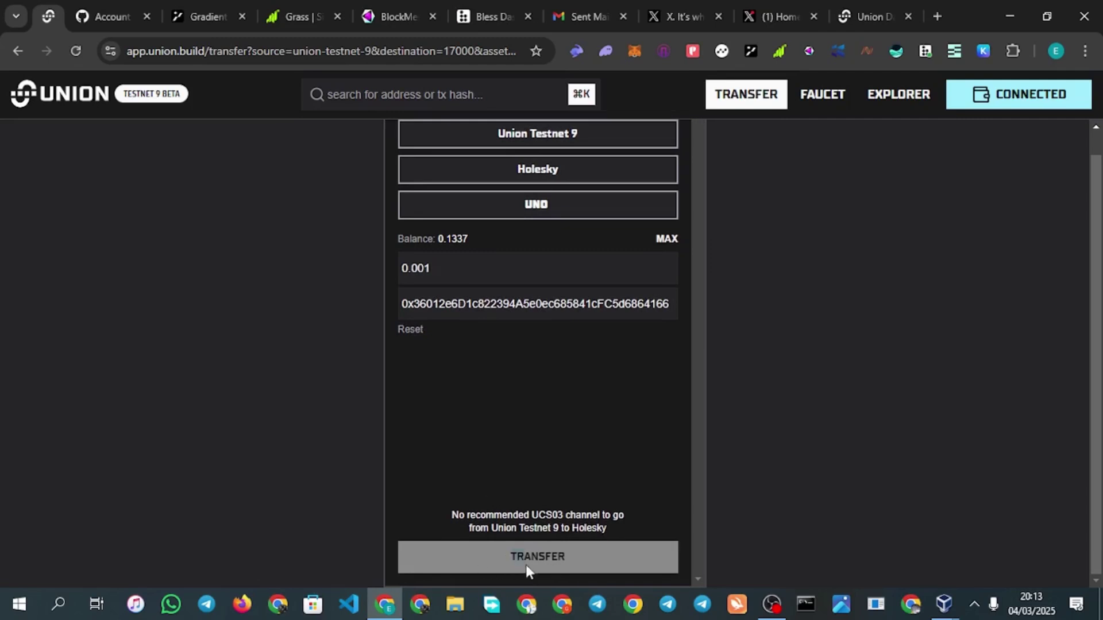
Change the destination chain to Babylon Testnet, set the UNO amount to 0.0001 and use the connected wallet as receiver
click(556, 178)
scroll(437, 187, up, 1)
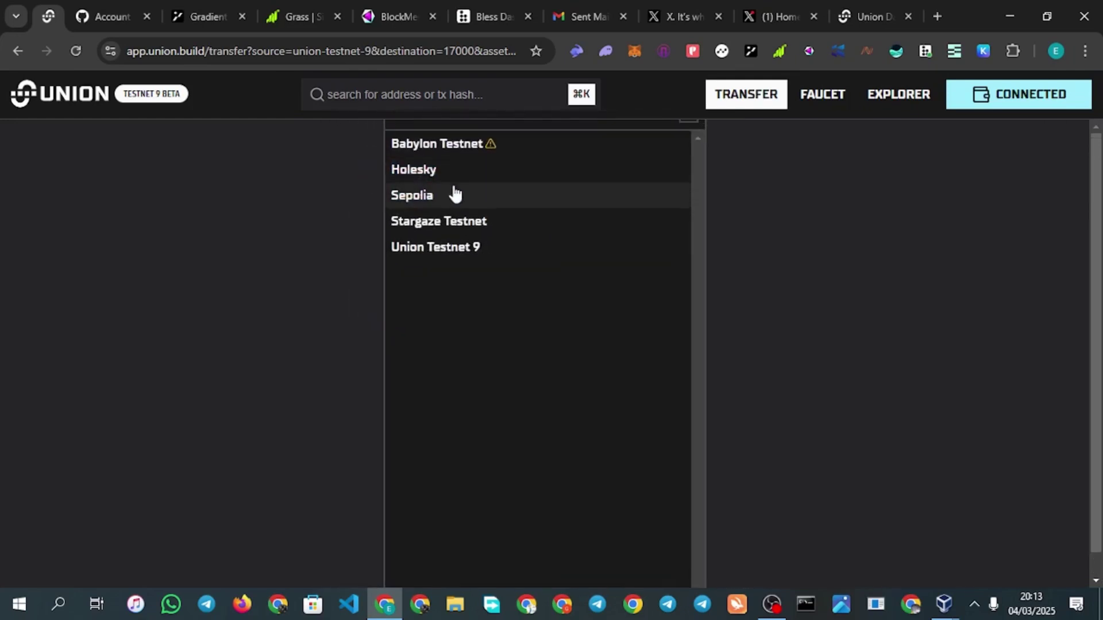
click(454, 149)
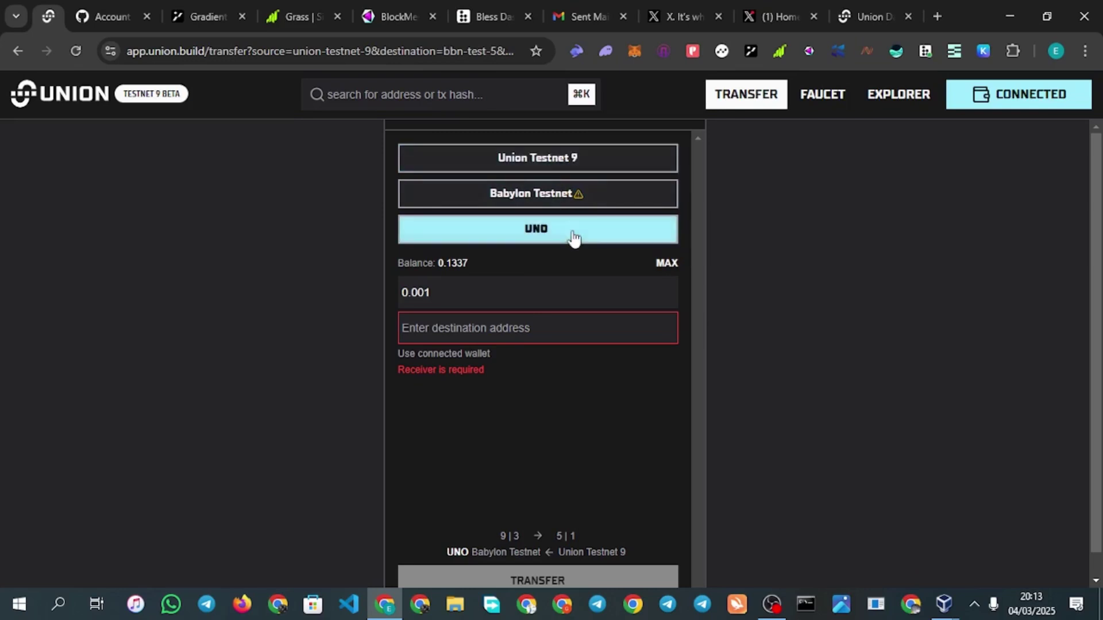
click(446, 294)
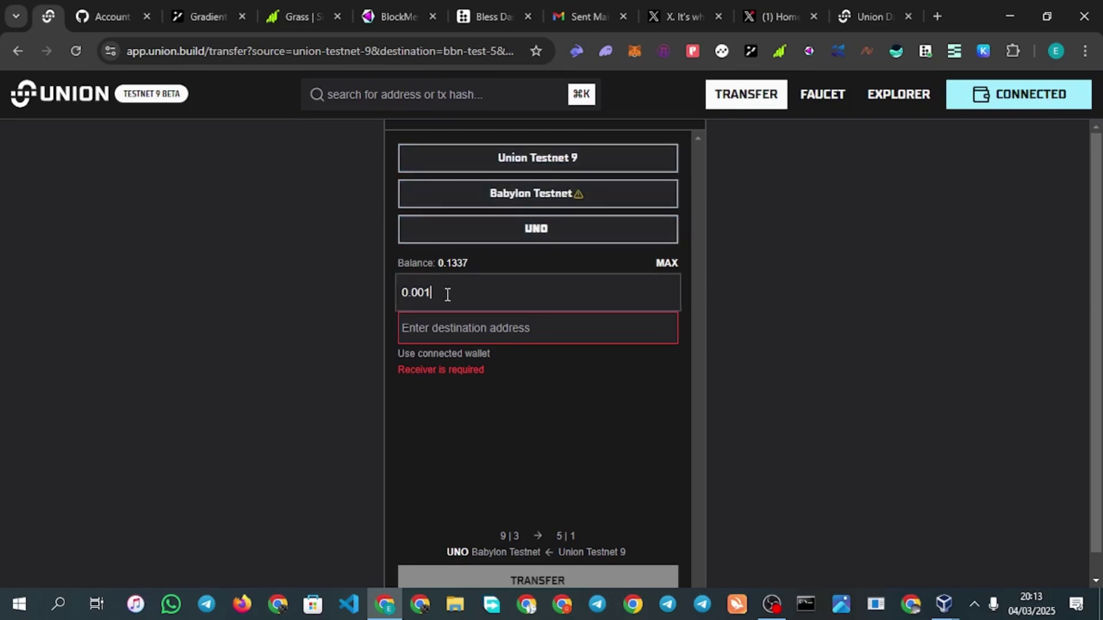
text(0)
click(453, 354)
scroll(476, 422, down, 1)
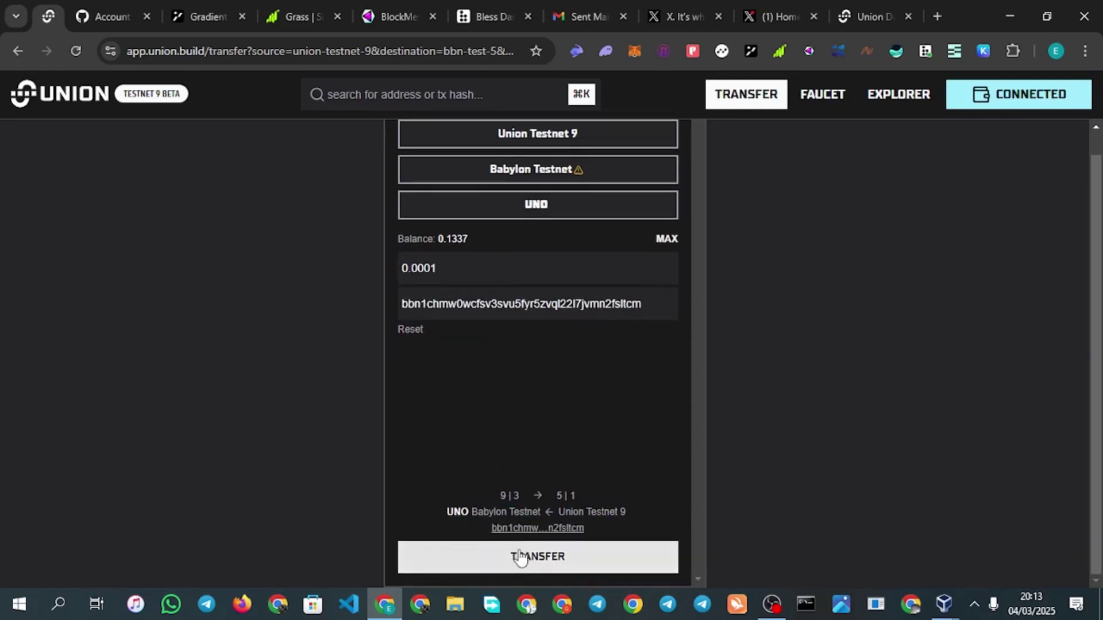
Submit and confirm the UNO transfer to Babylon Testnet and approve the transaction in Keplr
click(520, 556)
click(507, 547)
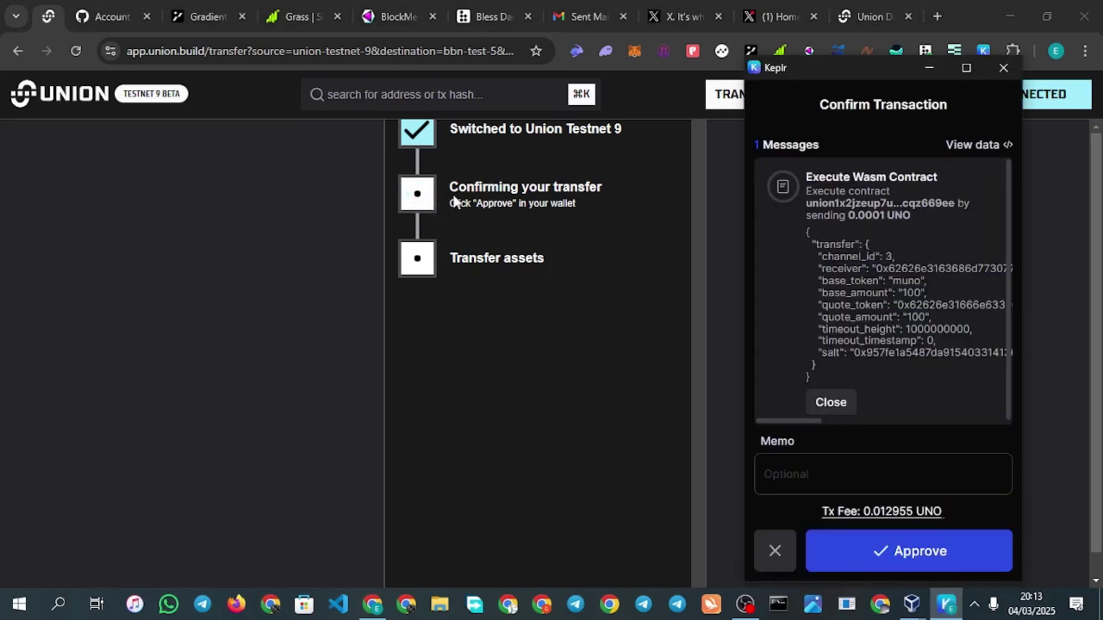
click(866, 555)
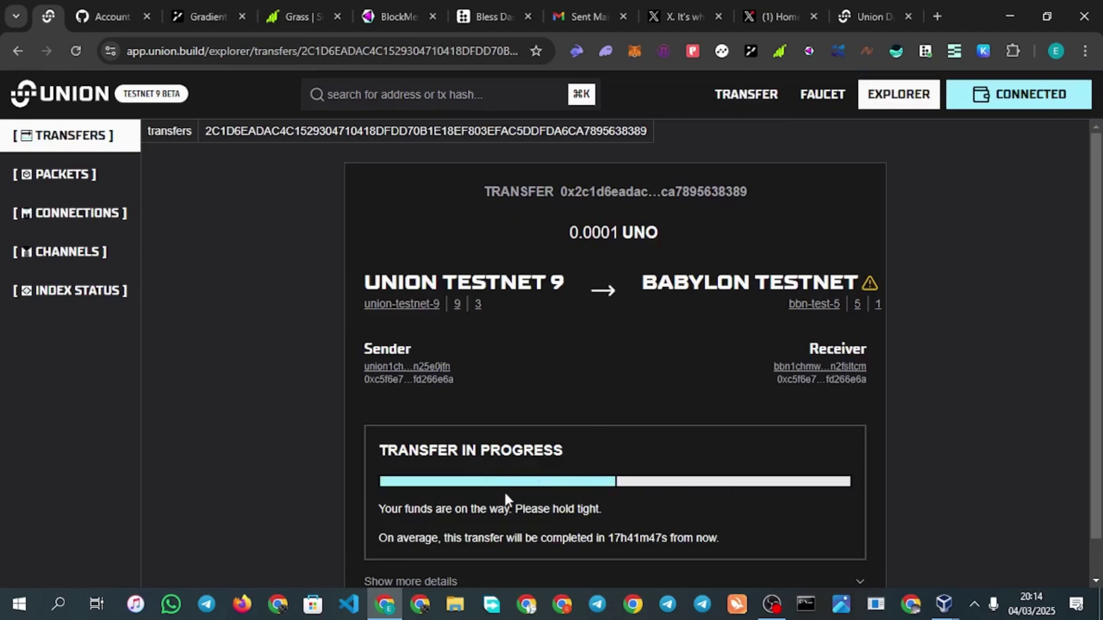
Start a new transfer with Sepolia as the source chain and Holesky as the destination chain
click(750, 98)
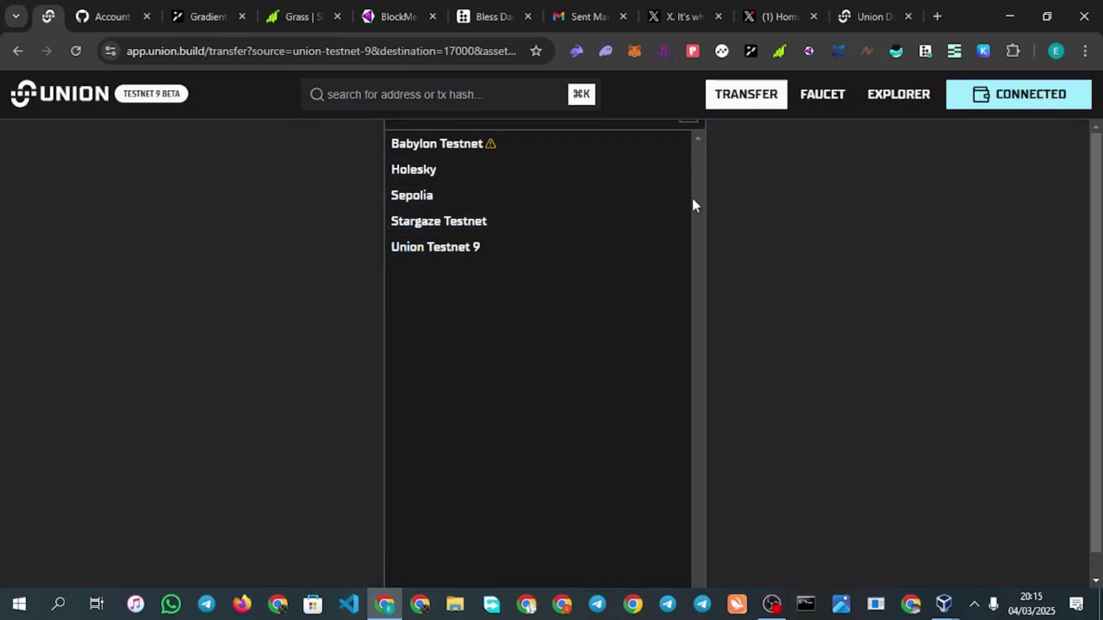
double_click(425, 197)
click(425, 198)
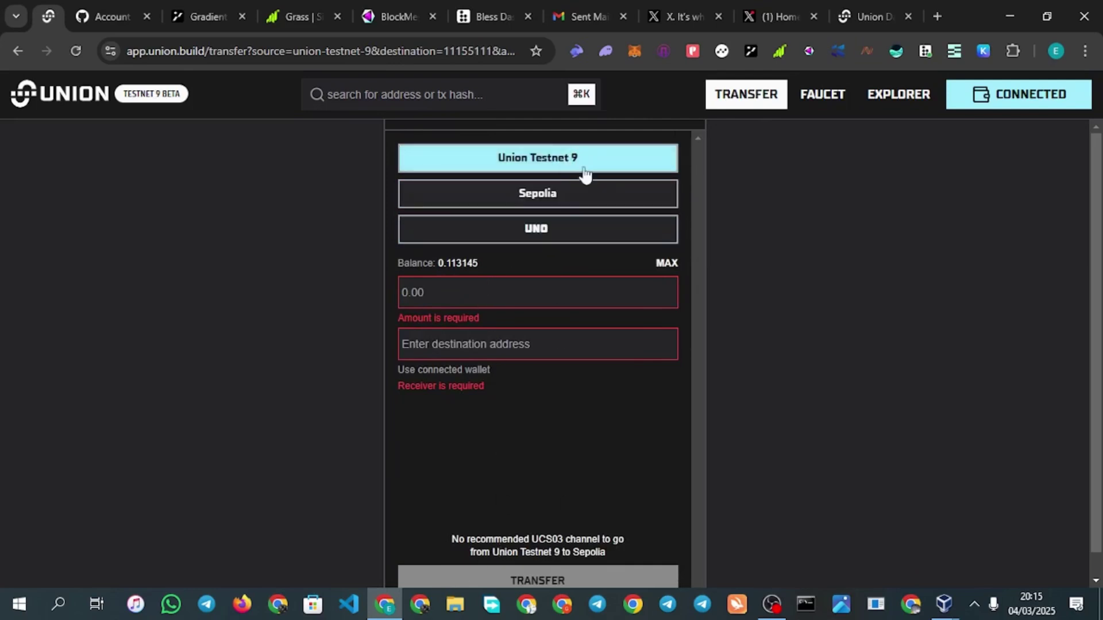
click(546, 165)
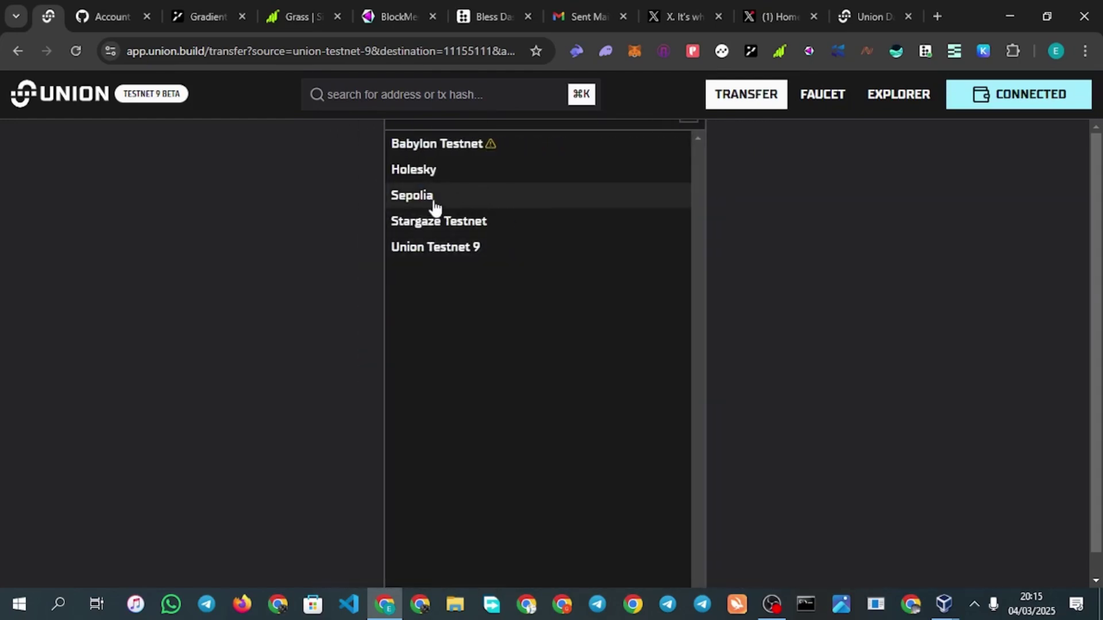
click(611, 202)
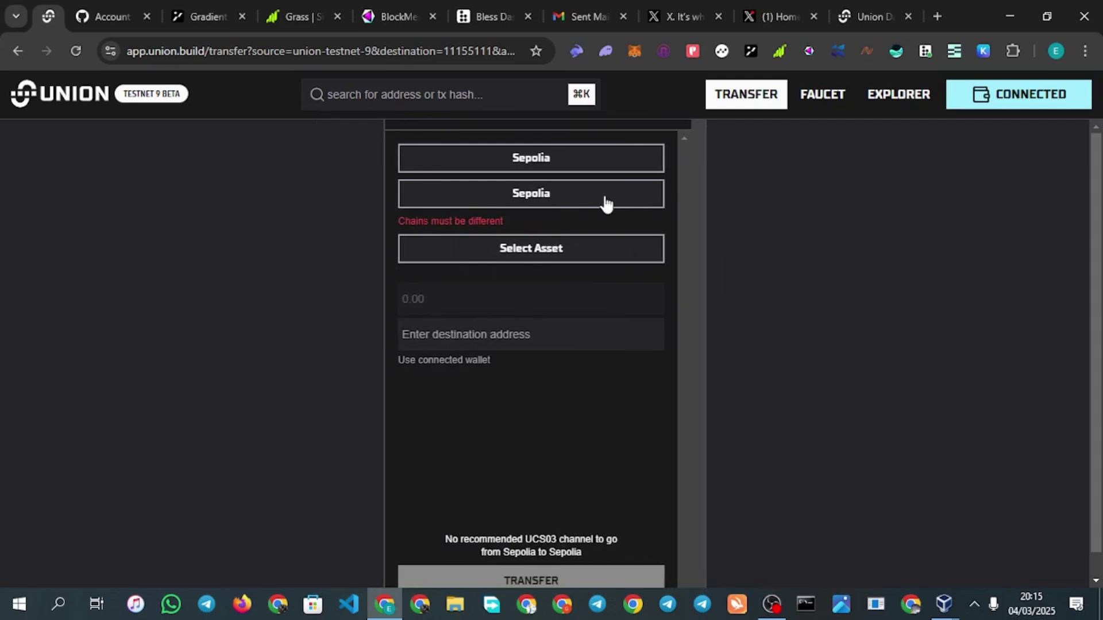
click(550, 199)
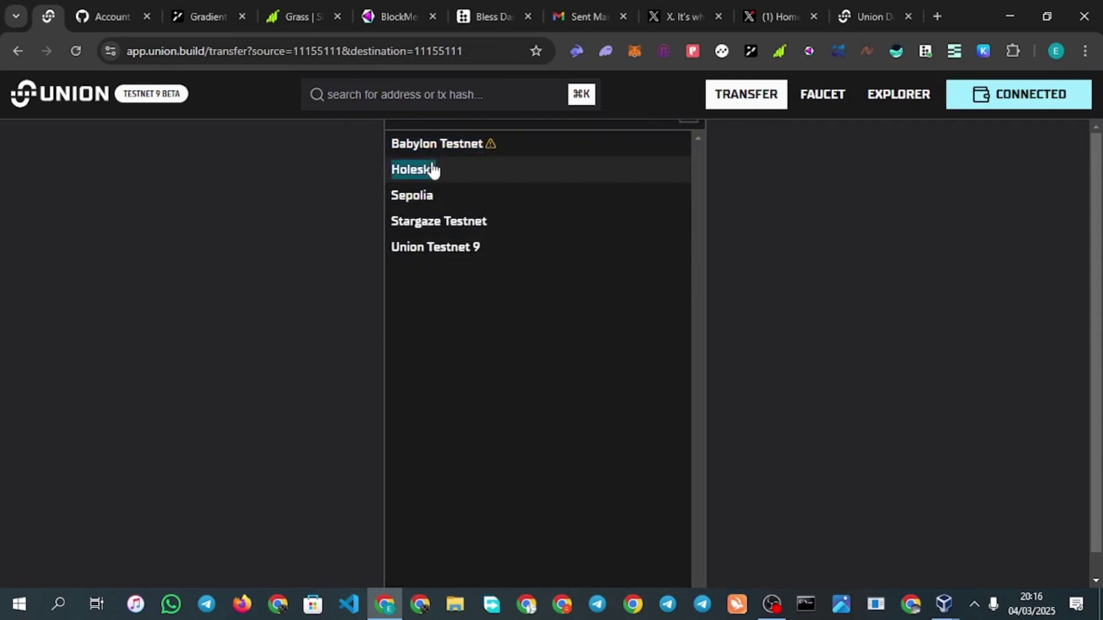
click(447, 182)
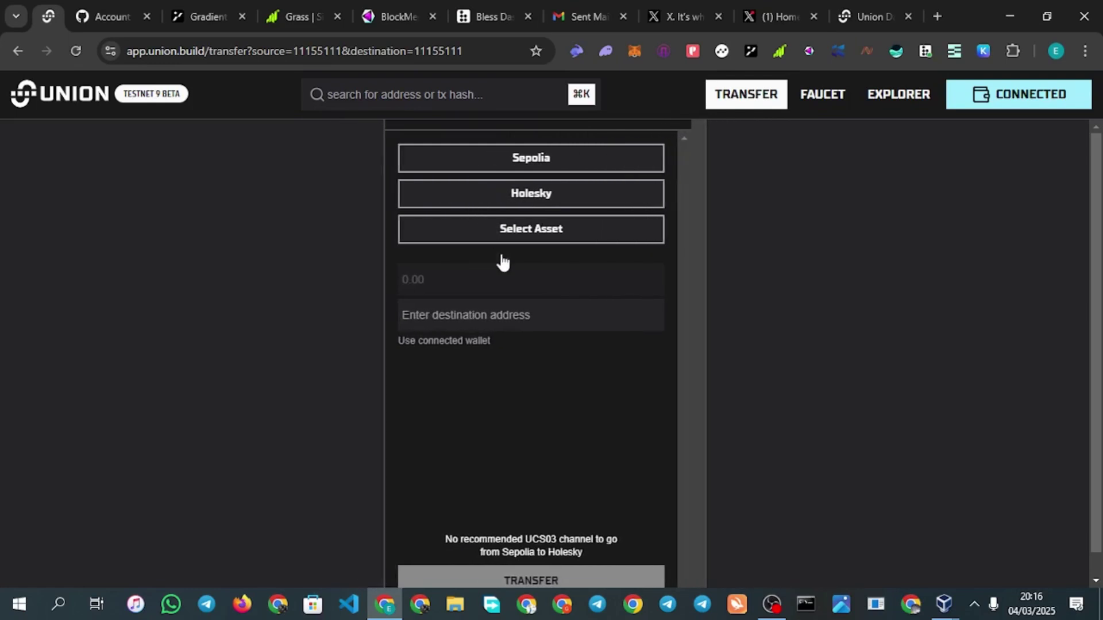
Select USDT as the asset to send from Sepolia and change the destination chain to Babylon Testnet
click(547, 232)
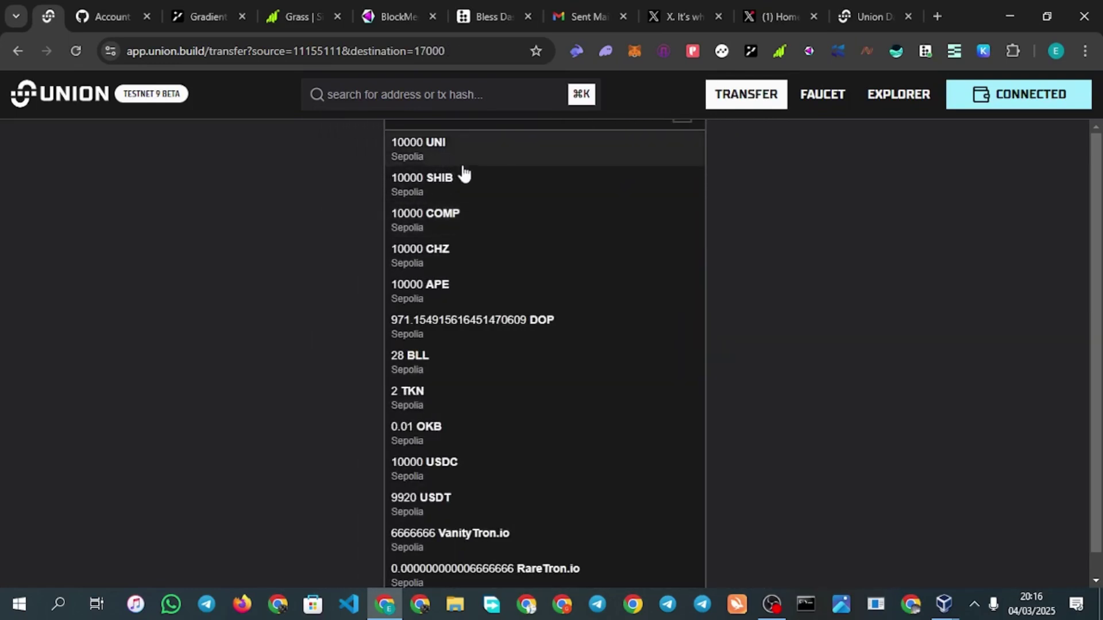
scroll(473, 235, down, 1)
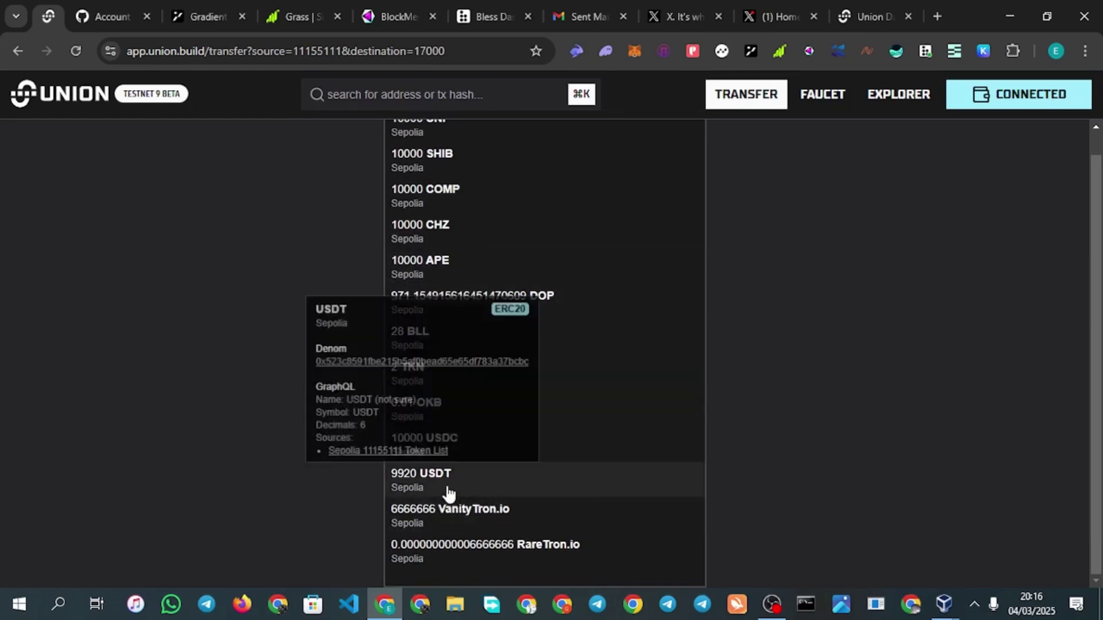
click(476, 481)
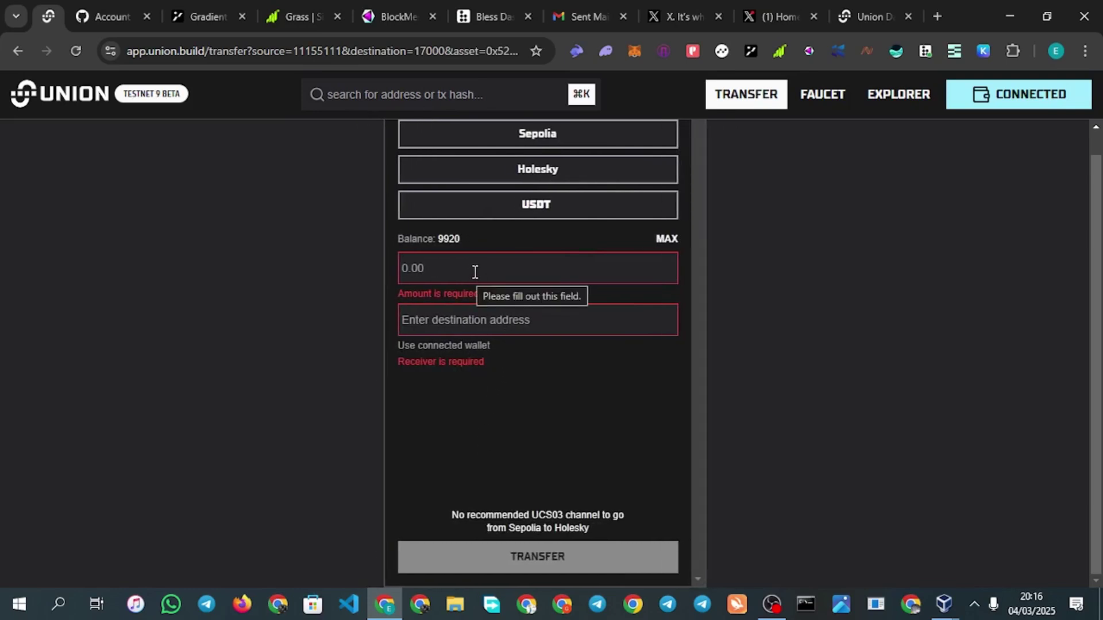
scroll(516, 277, up, 1)
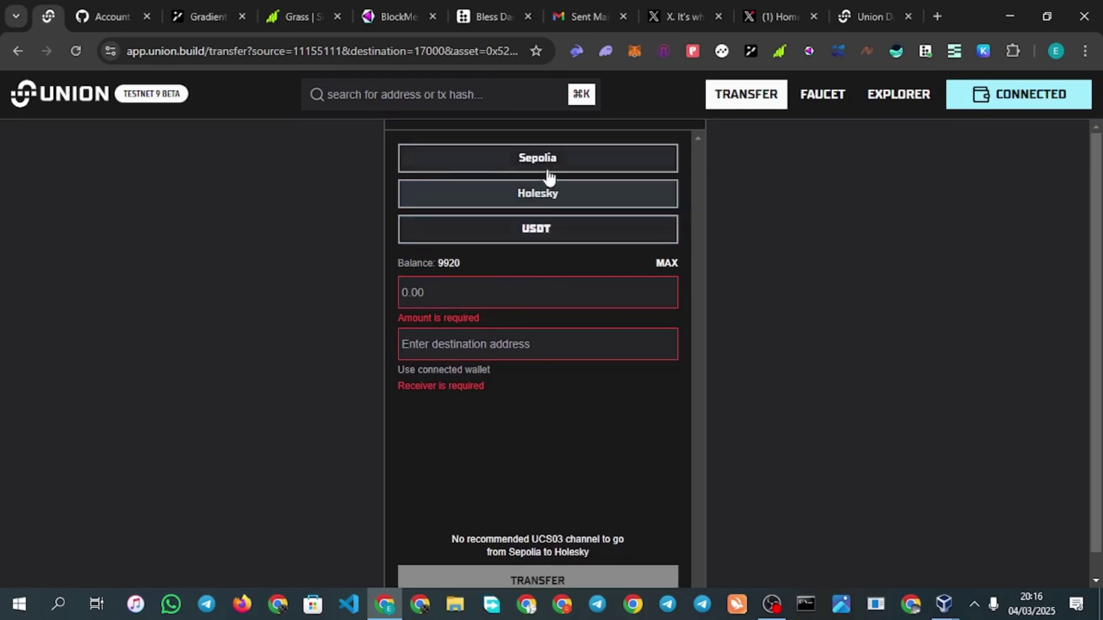
click(548, 200)
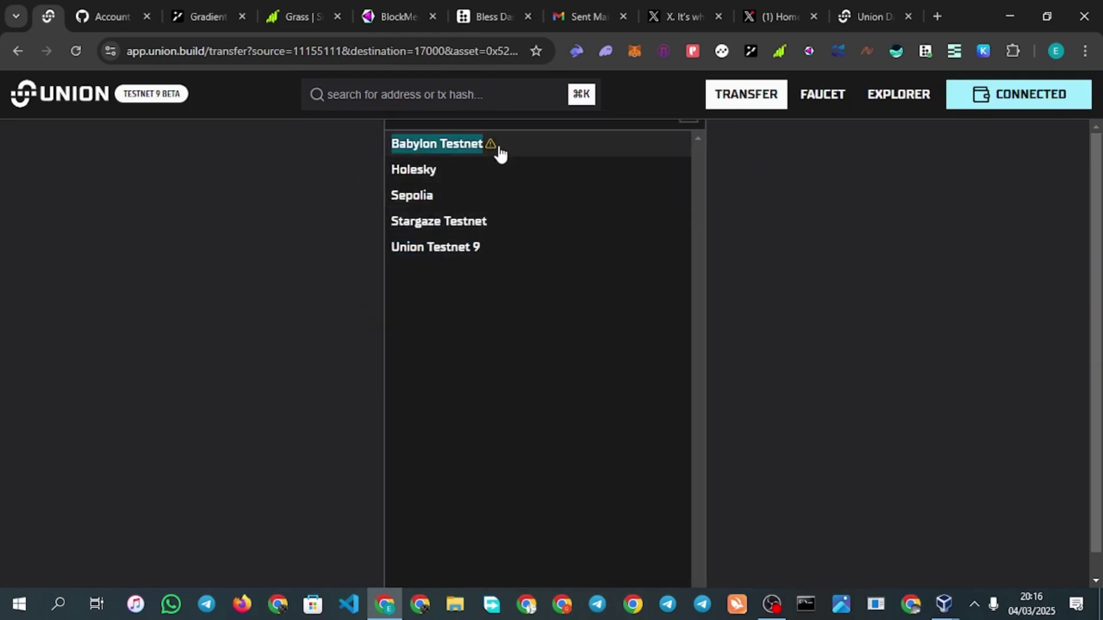
click(491, 146)
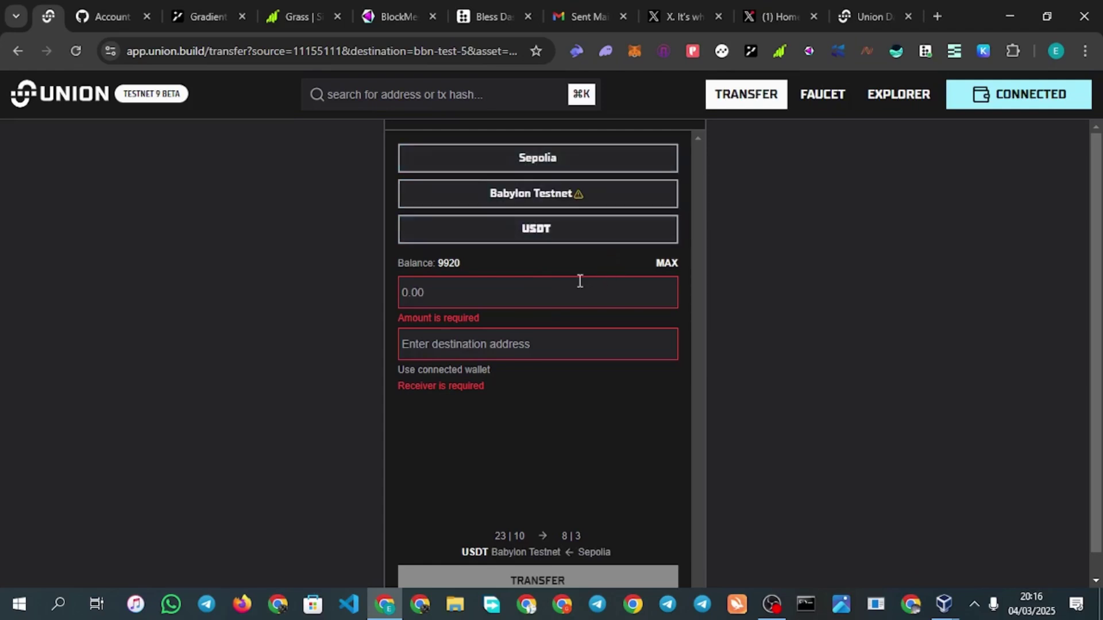
Set the USDT transfer amount to 10 and use the connected wallet as receiver
click(519, 297)
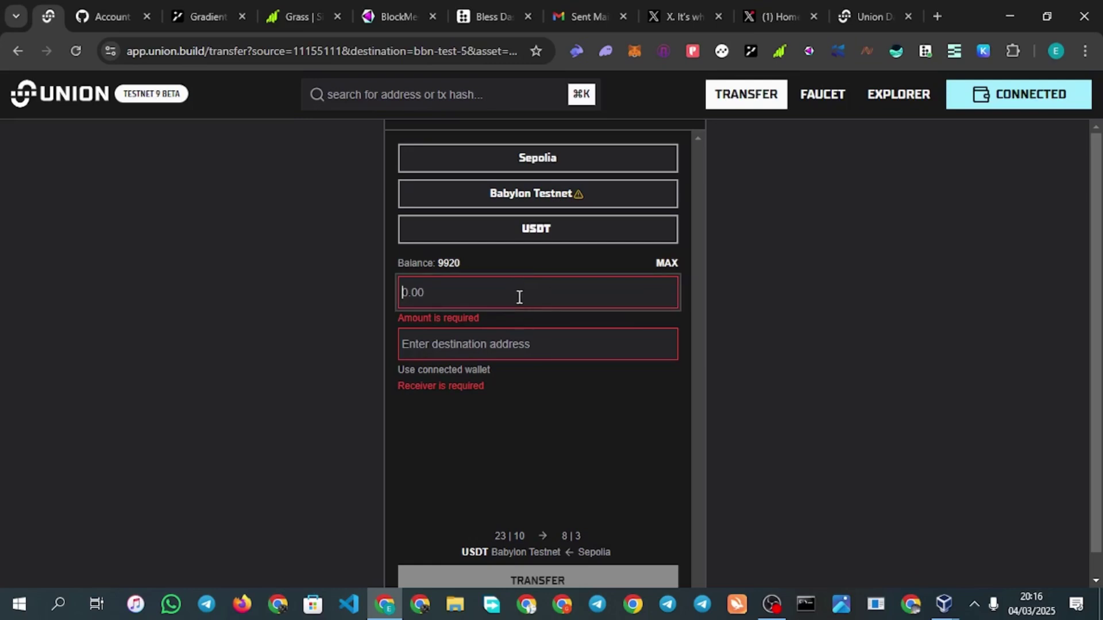
text(10)
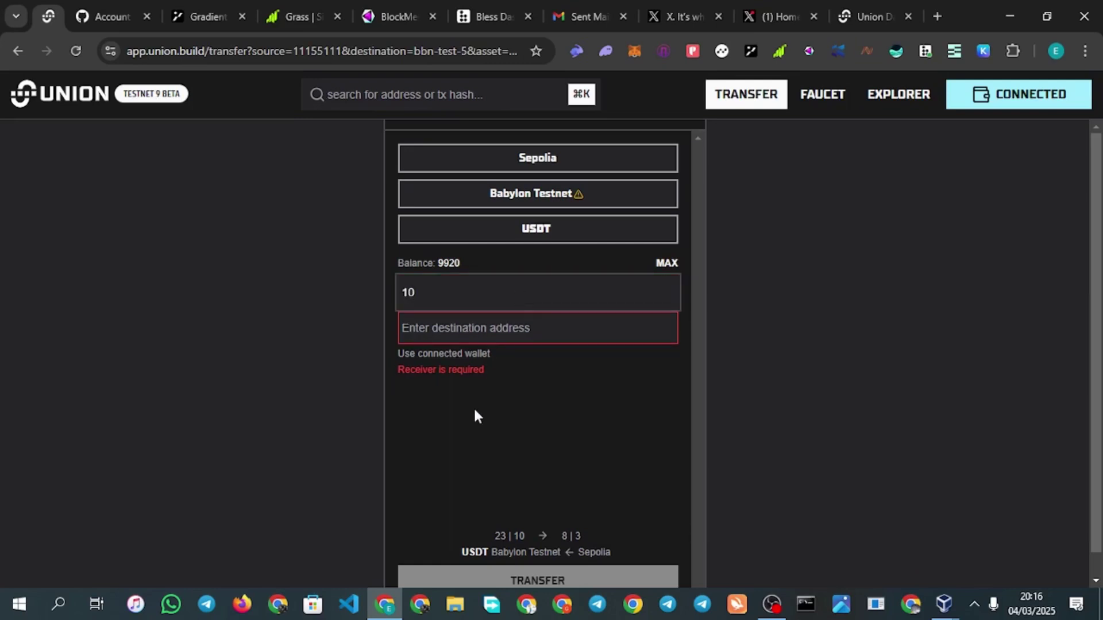
scroll(540, 492, down, 1)
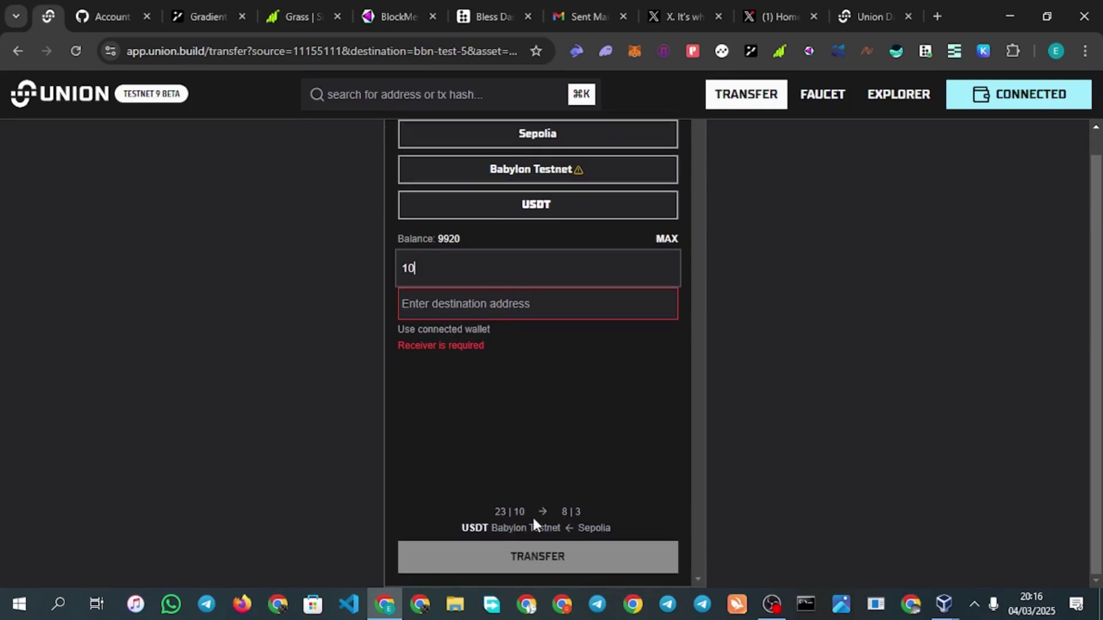
scroll(485, 373, up, 1)
click(465, 351)
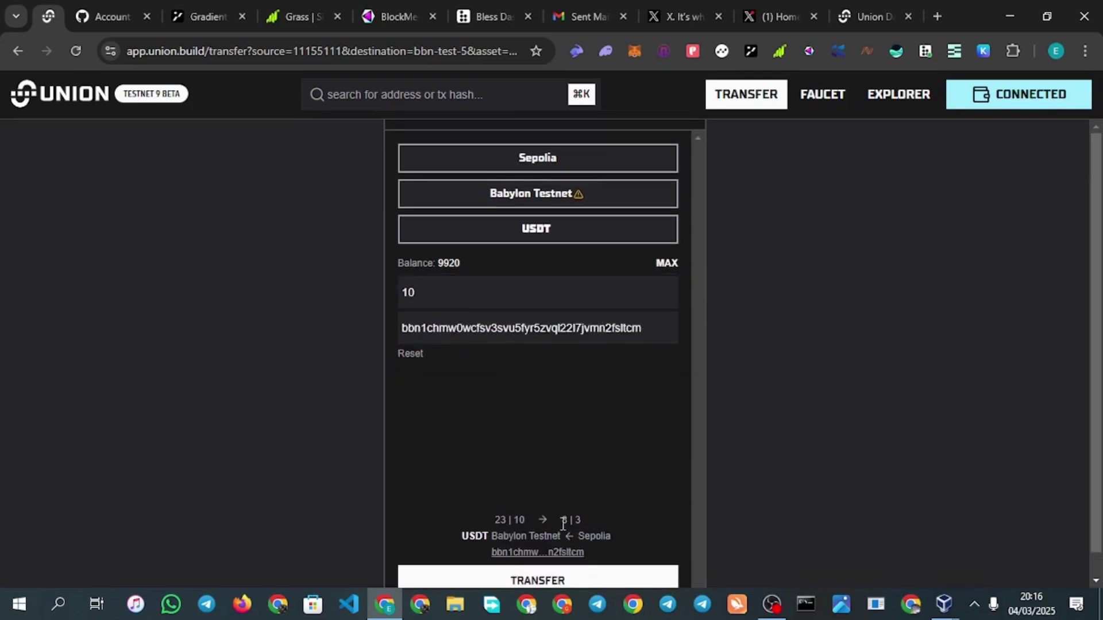
Submit and confirm the USDT transfer, signing the ERC20 approval and the transfer transaction in Rabby
click(534, 581)
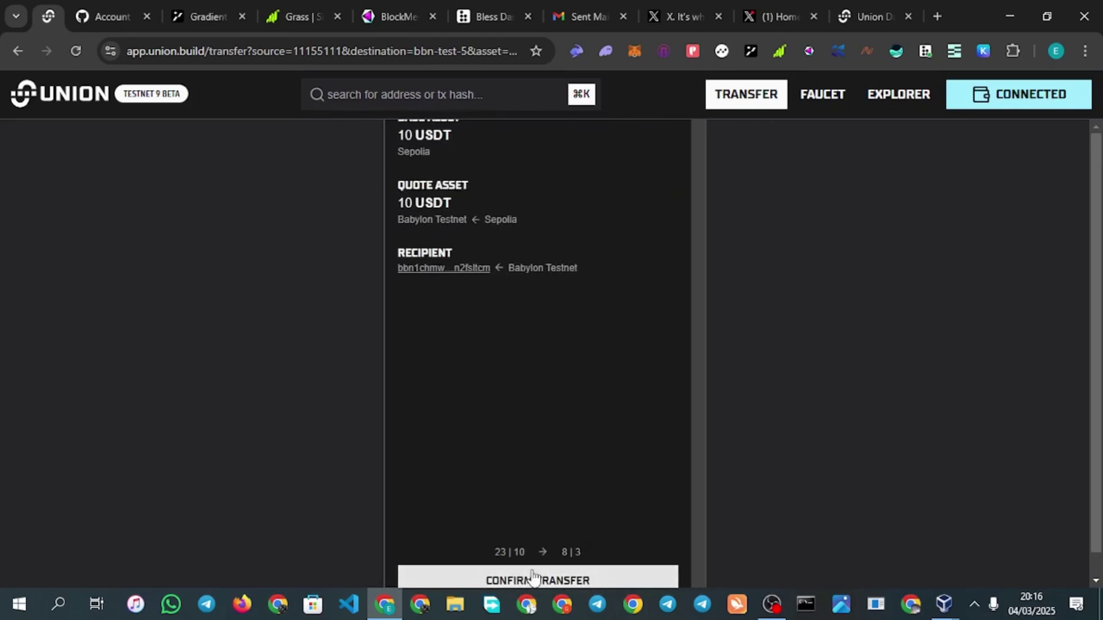
click(533, 579)
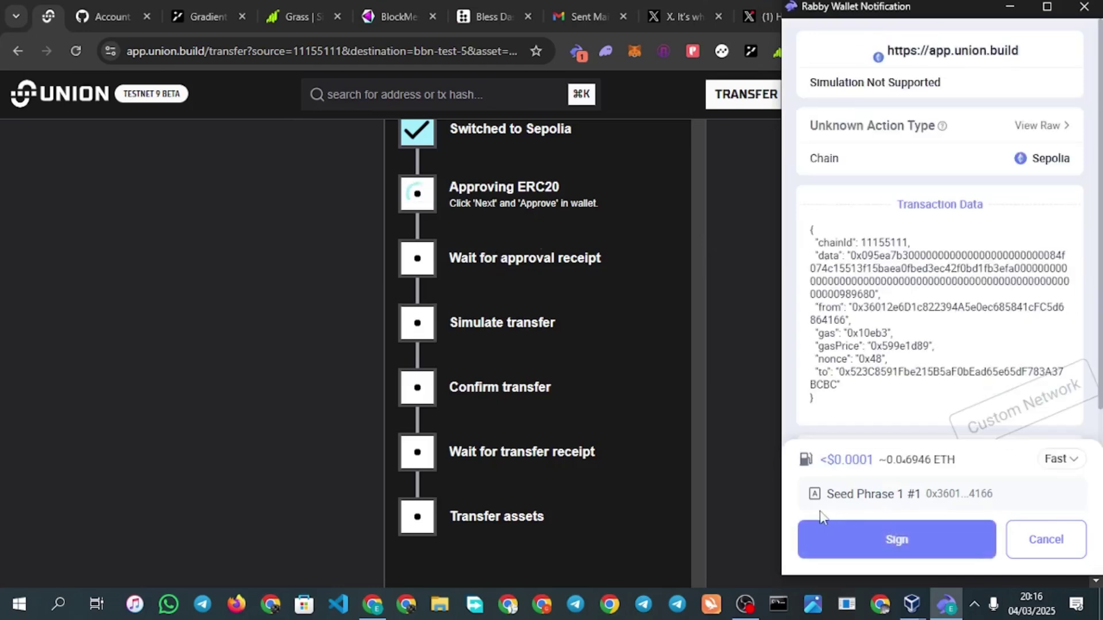
click(813, 538)
click(813, 540)
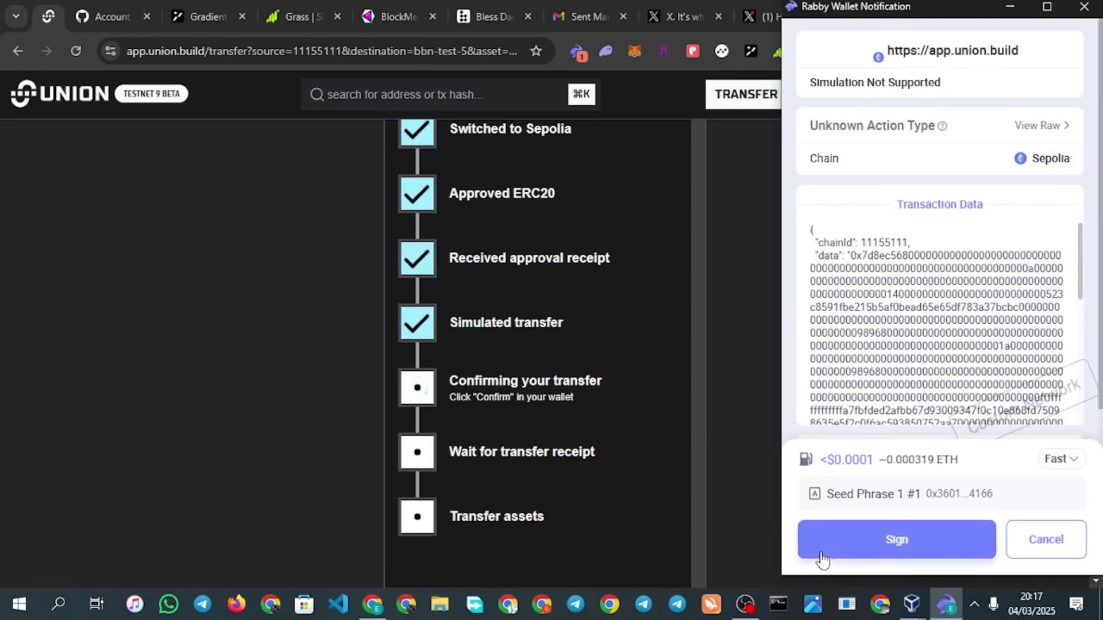
click(821, 555)
click(823, 557)
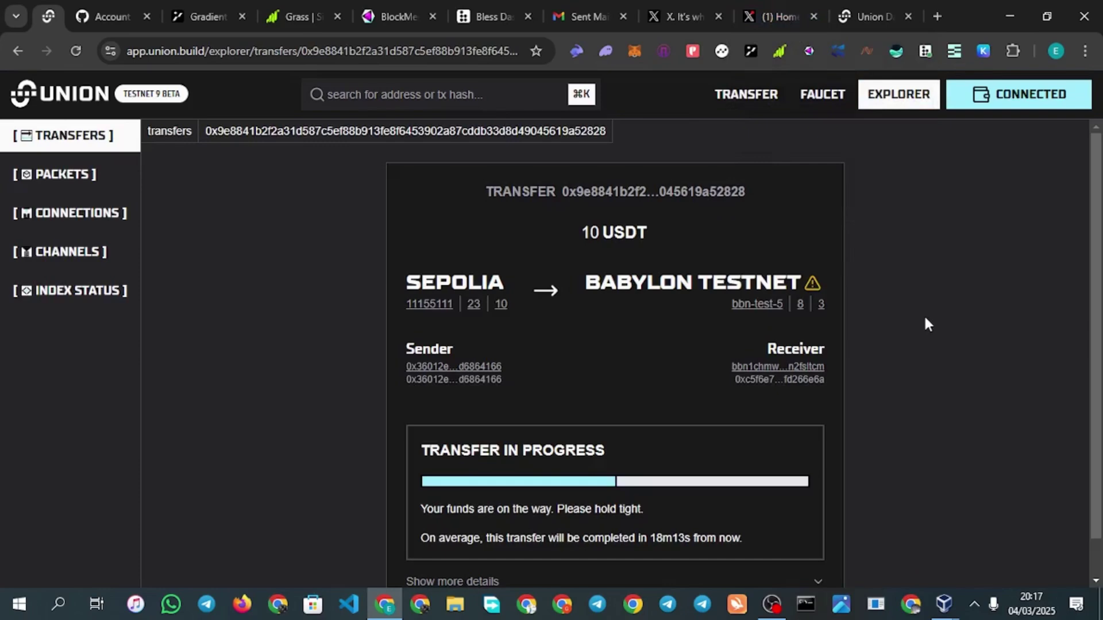
Switch to the Union dashboard and review the profile's XP progress and the list of achievements
click(872, 16)
scroll(540, 190, down, 3)
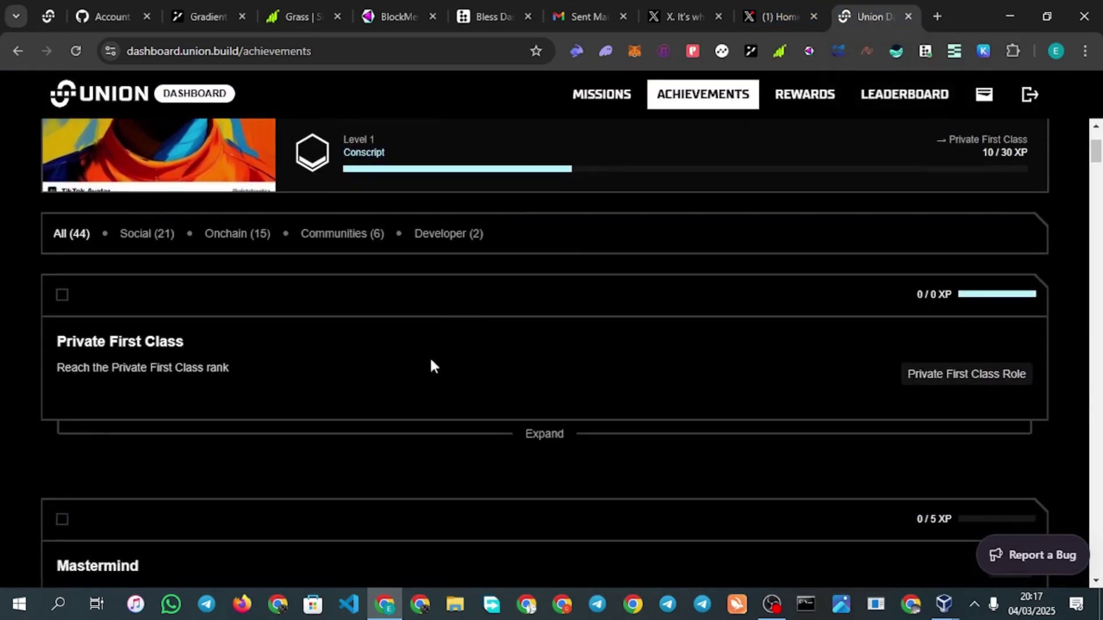
scroll(432, 365, up, 3)
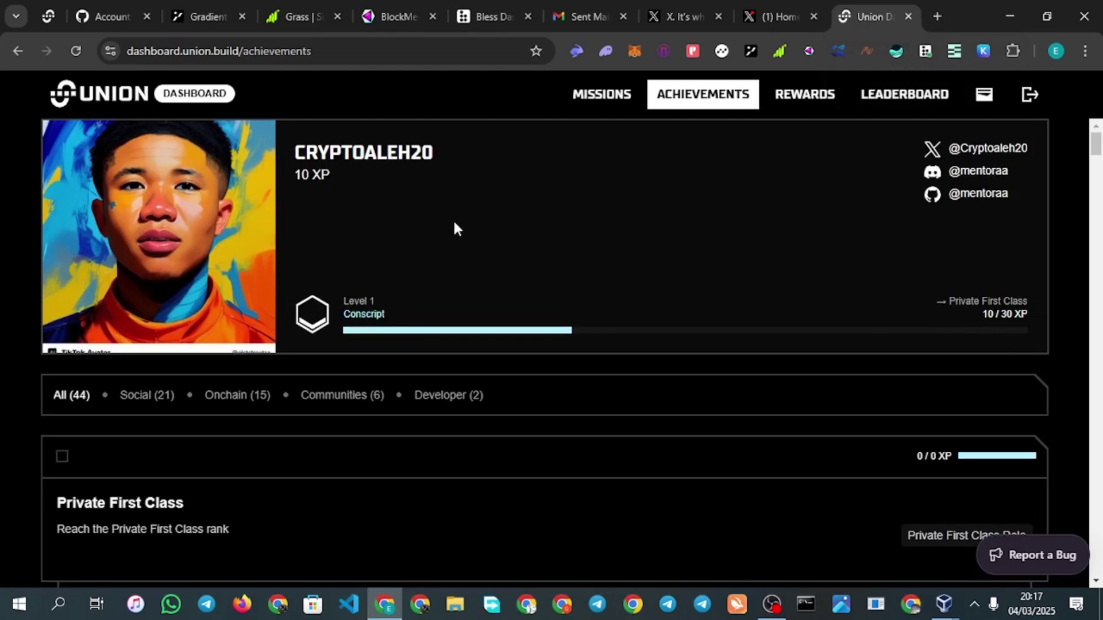
scroll(440, 233, down, 5)
scroll(440, 237, down, 3)
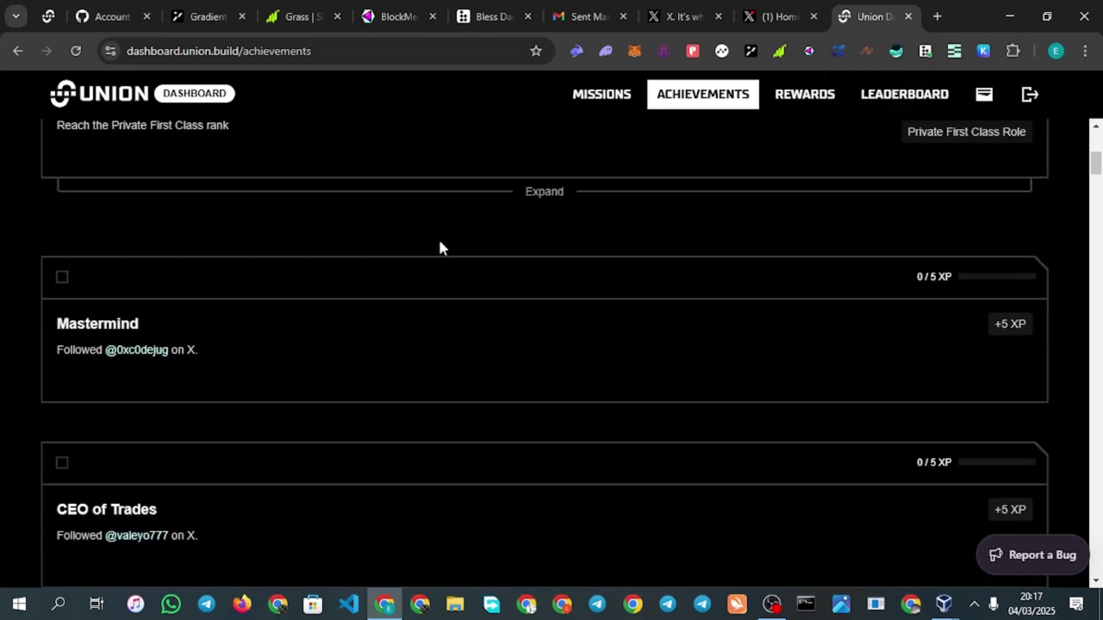
scroll(342, 264, up, 2)
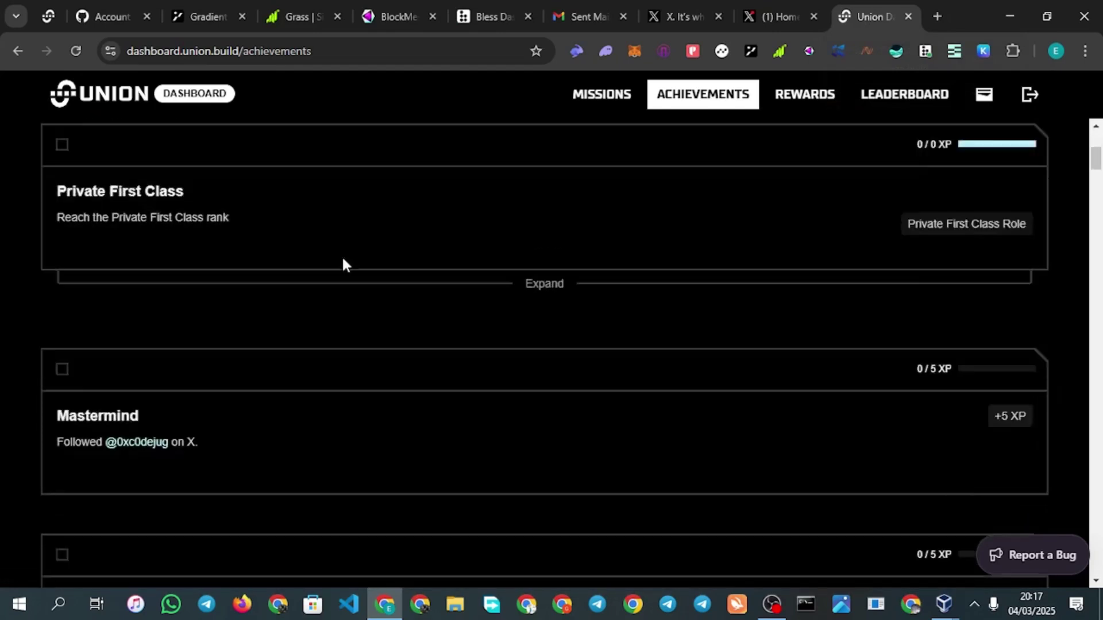
Open the dashboard's wallet page and go to the list of linked wallets
scroll(258, 273, down, 3)
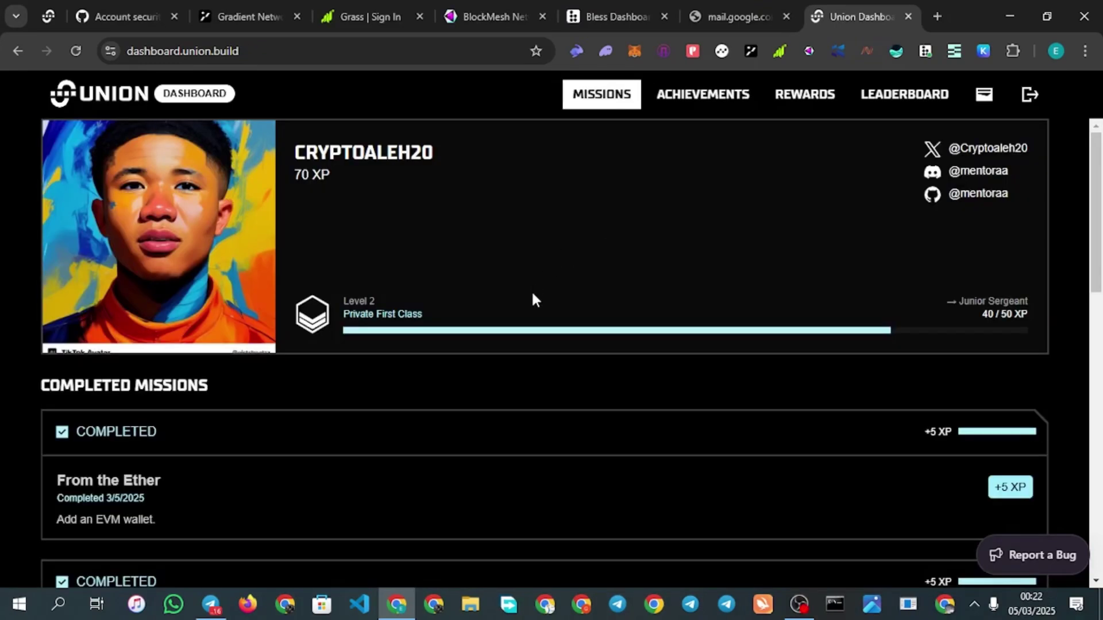
click(984, 95)
scroll(409, 332, down, 2)
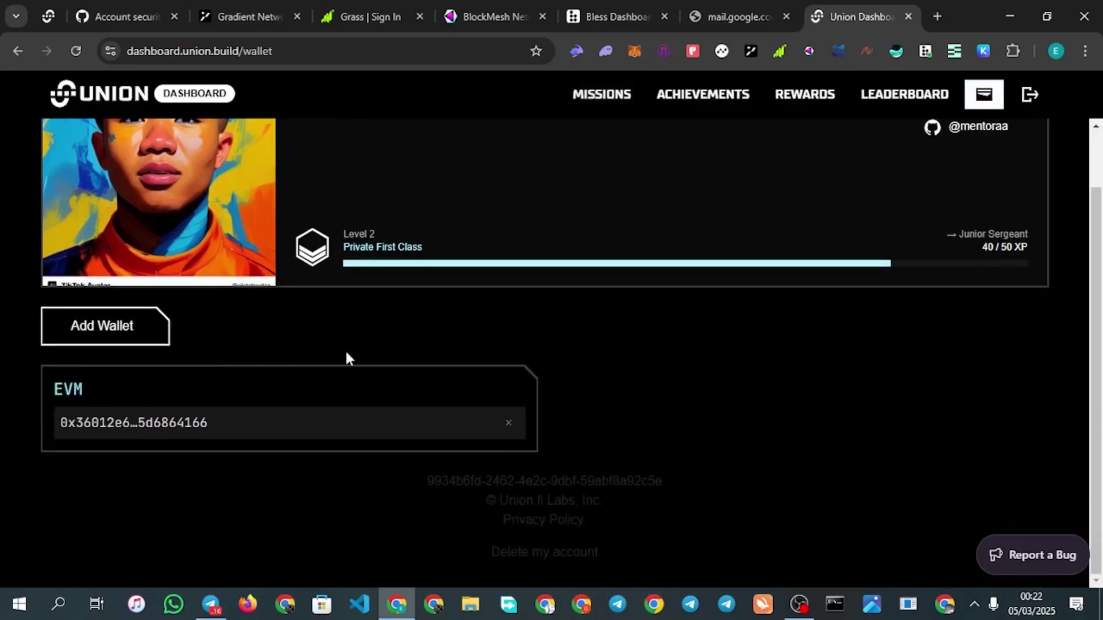
mouse_move(342, 426)
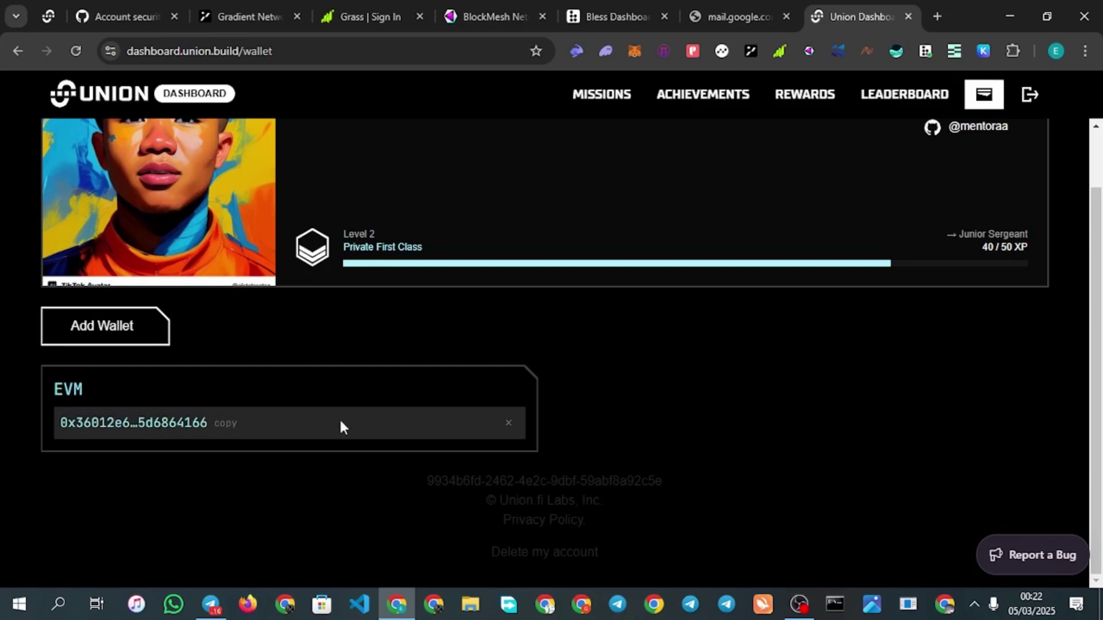
Add a Cosmos wallet through Keplr with all listed chains selected and approve the account ownership signature request
click(108, 348)
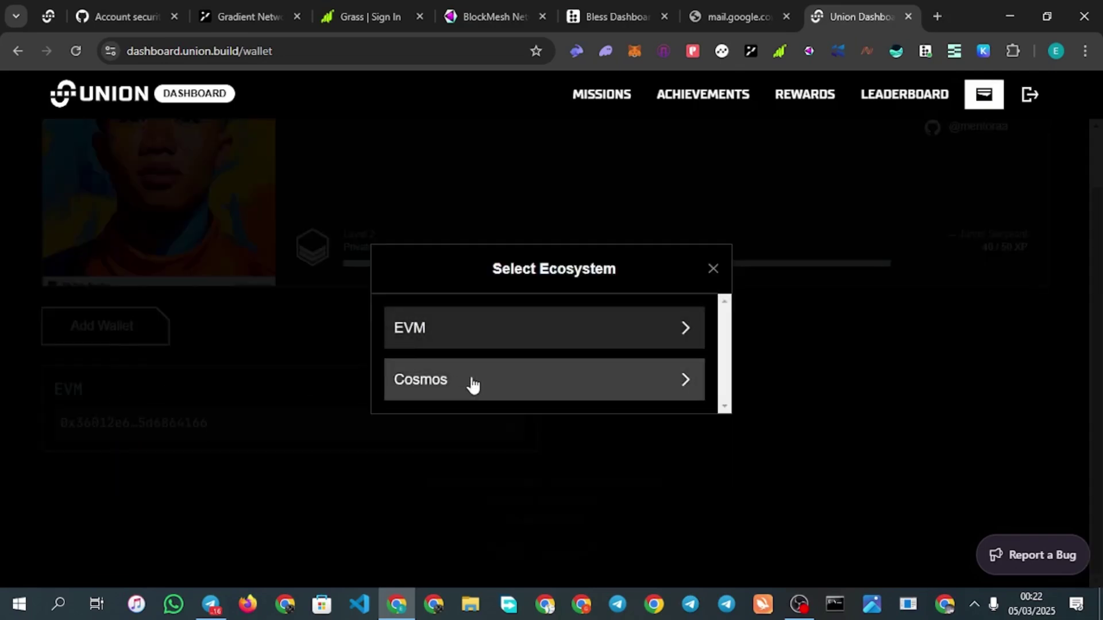
click(464, 393)
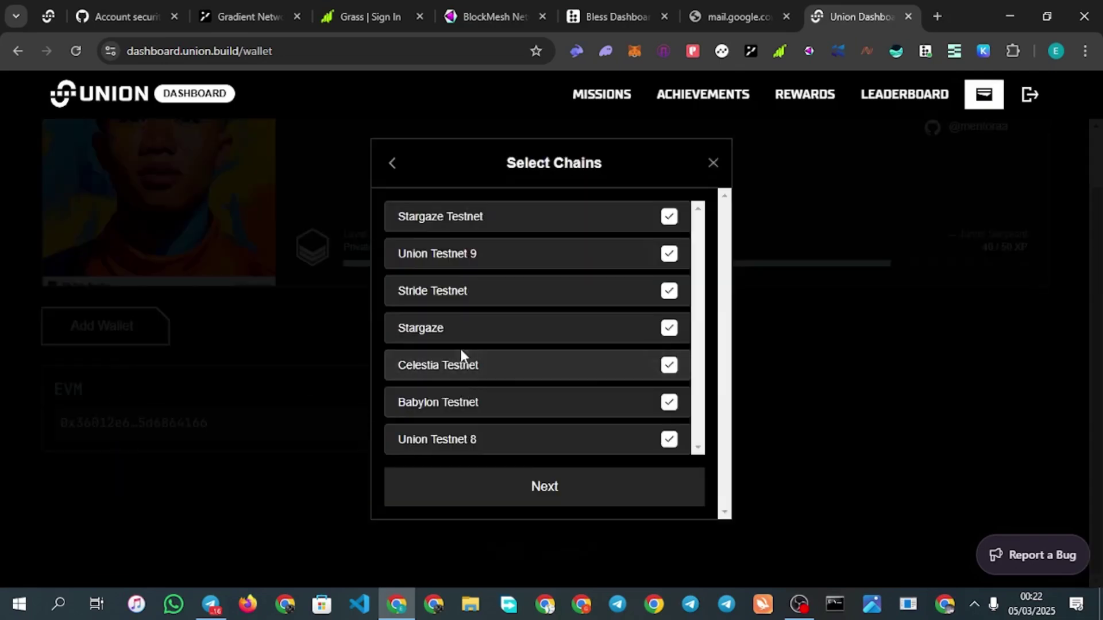
click(533, 497)
click(585, 332)
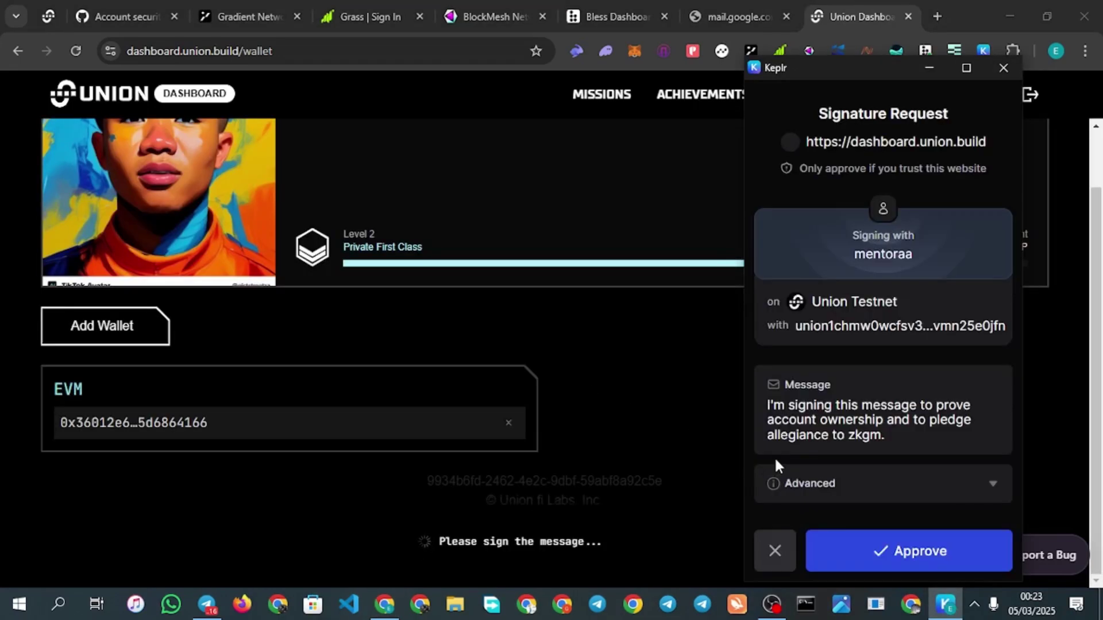
click(889, 547)
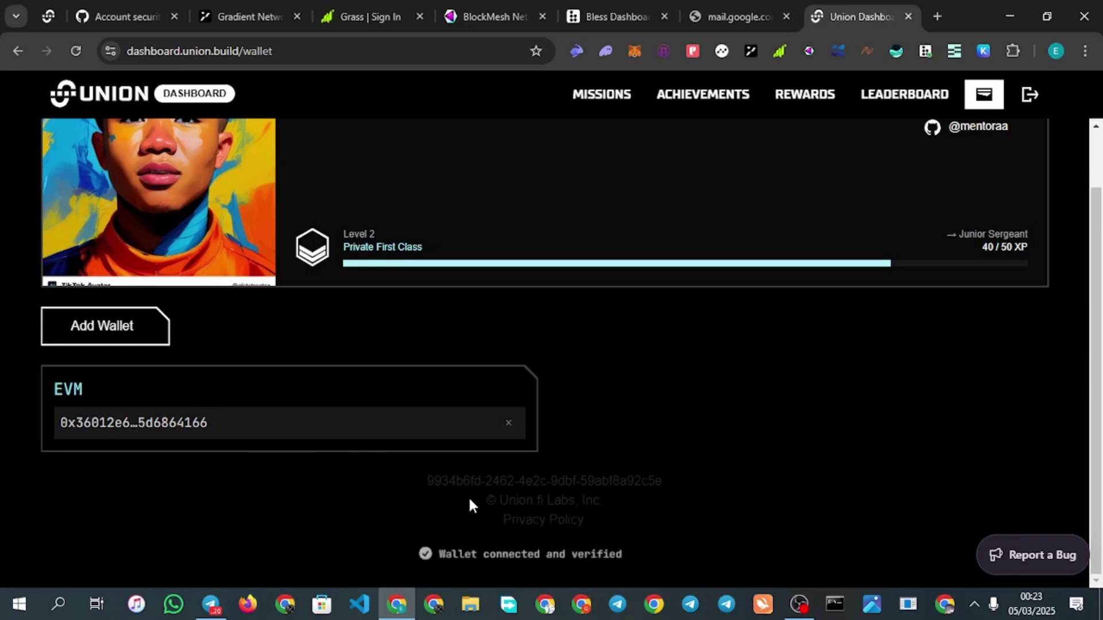
scroll(410, 494, down, 3)
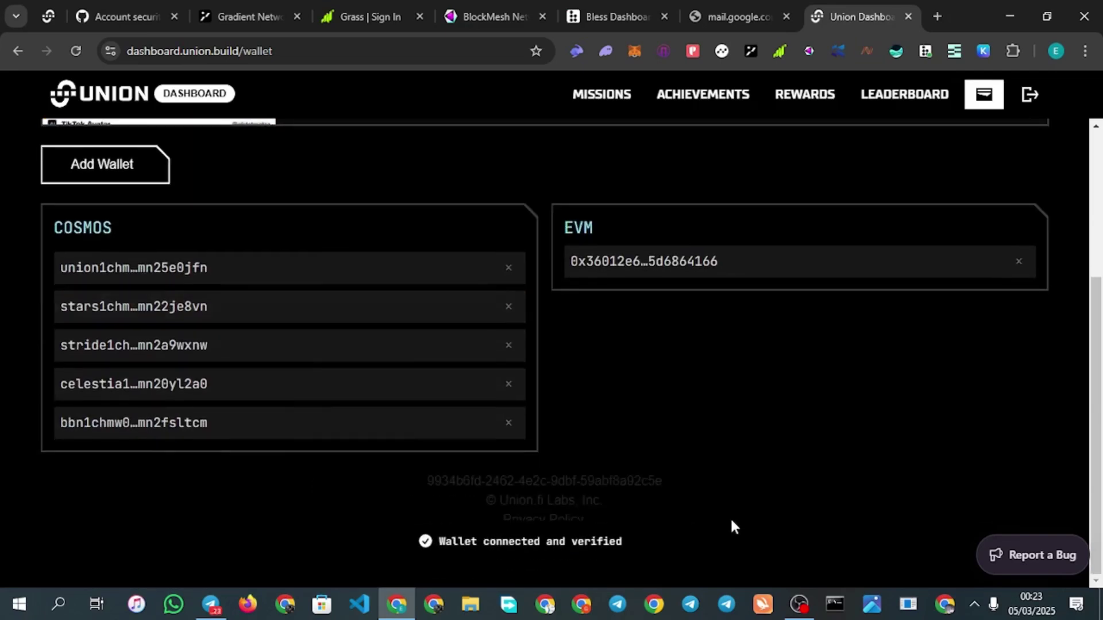
Open the missions page and review the completed missions and those still available
scroll(719, 522, up, 3)
scroll(381, 243, up, 2)
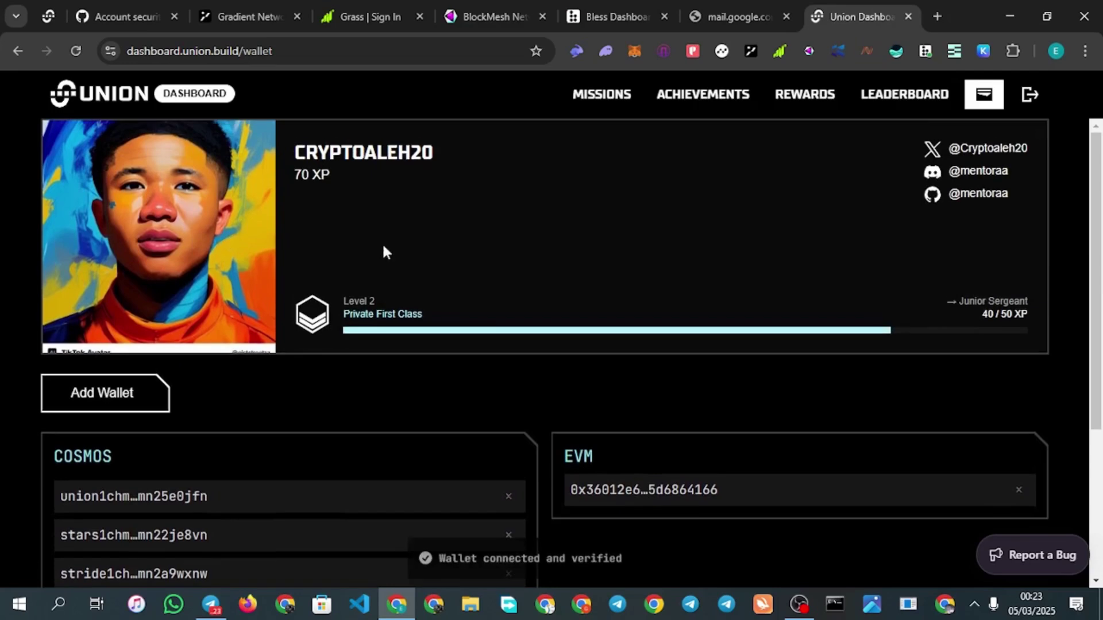
click(598, 99)
scroll(349, 372, down, 10)
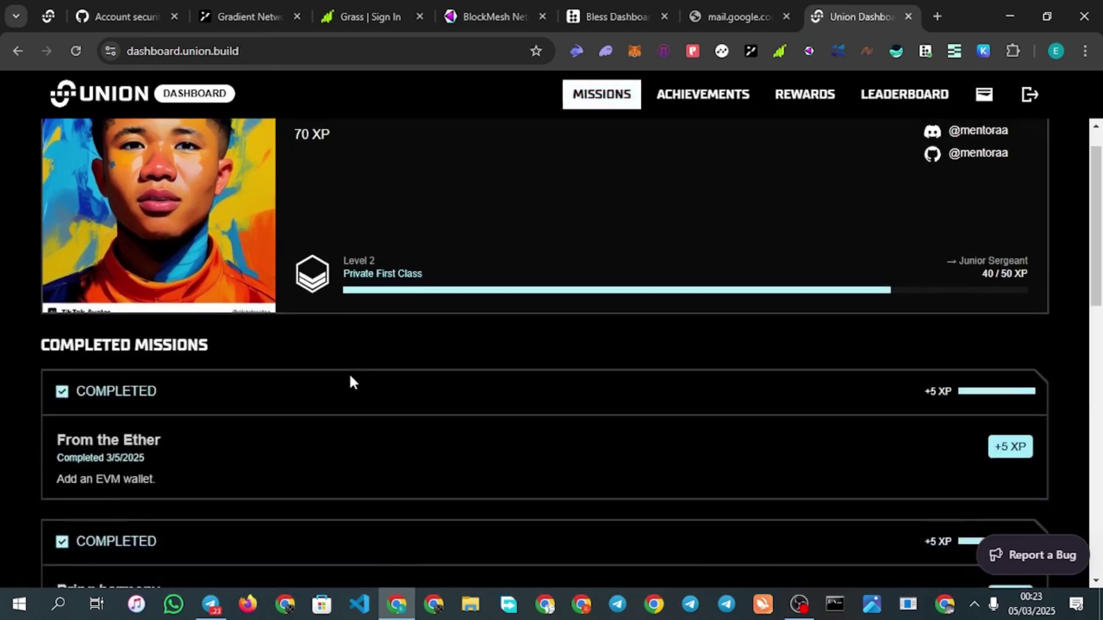
scroll(396, 385, down, 6)
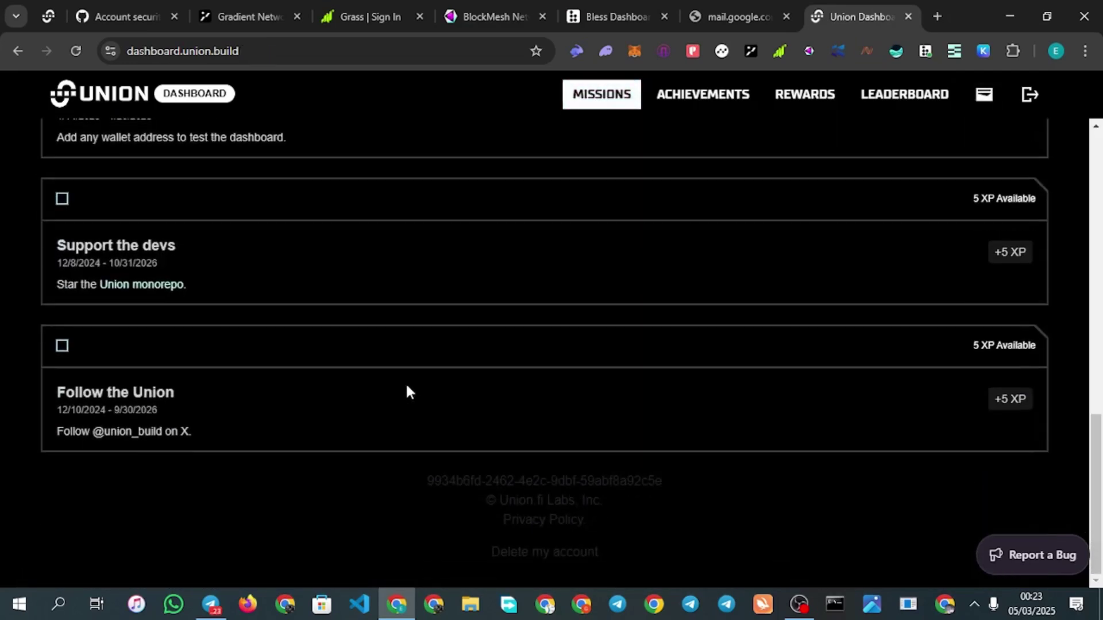
scroll(407, 381, up, 10)
scroll(410, 371, up, 5)
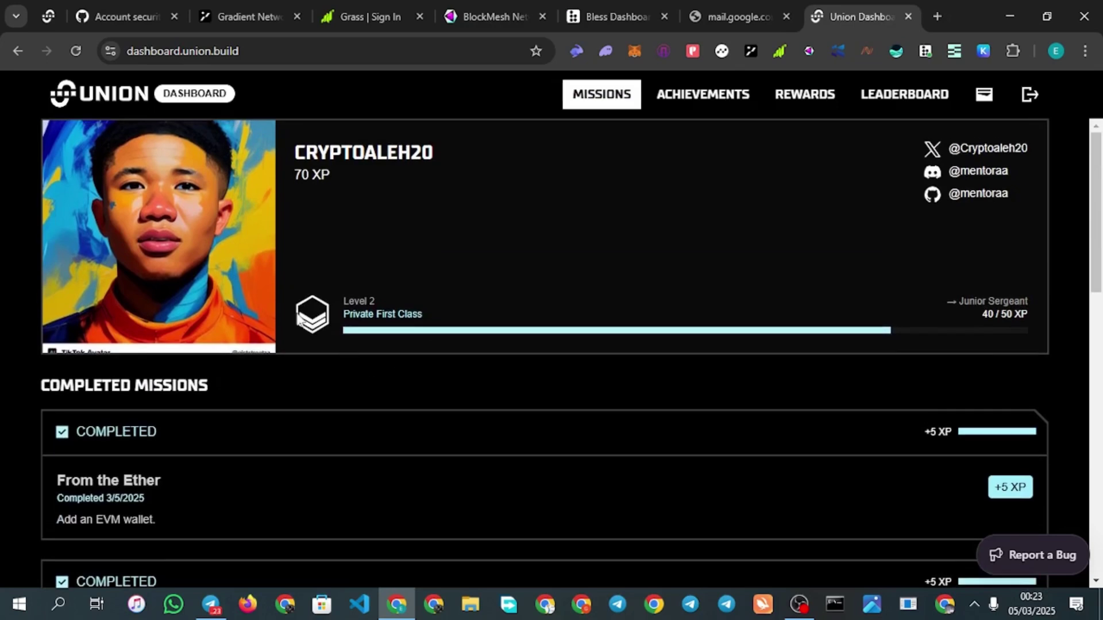
Open the achievements page and examine the achievement requirements, including the Holesky transfer tasks
click(691, 104)
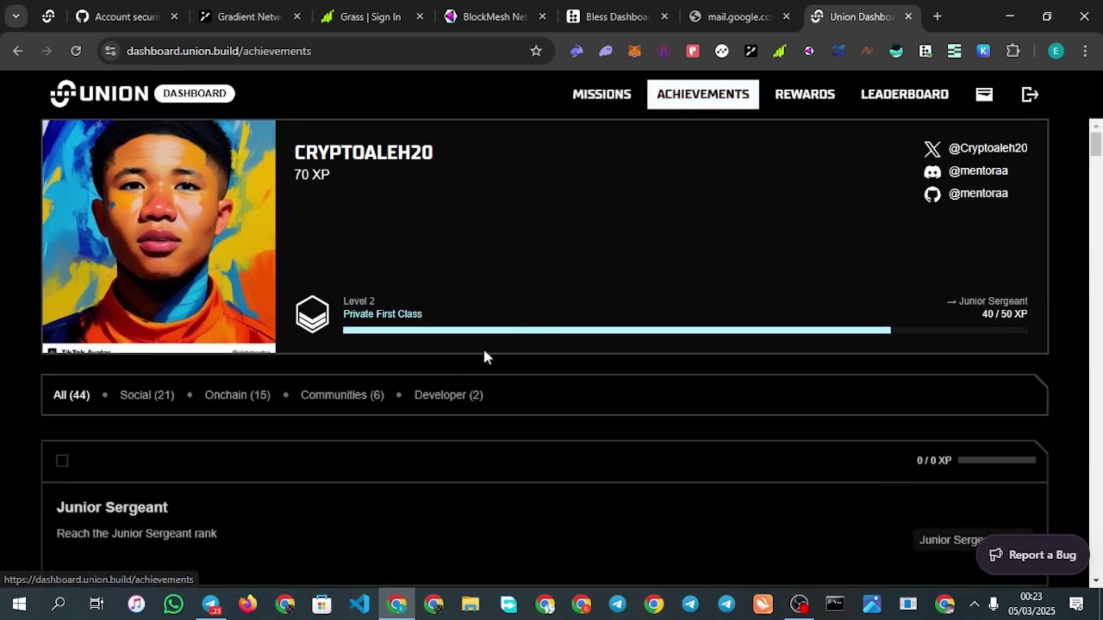
scroll(212, 377, down, 1)
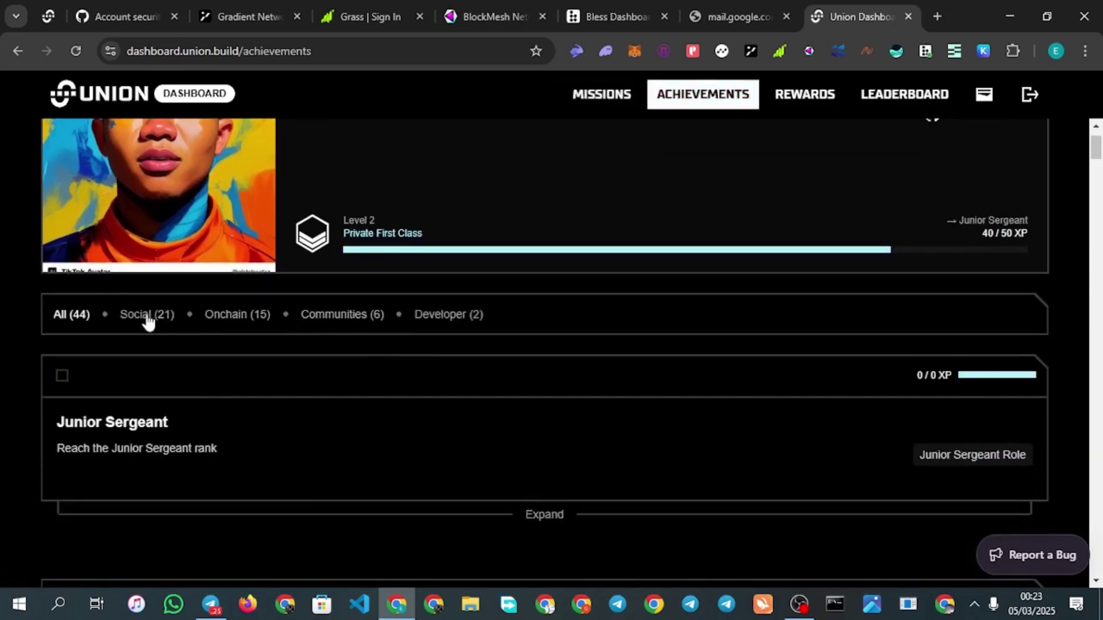
scroll(225, 387, down, 2)
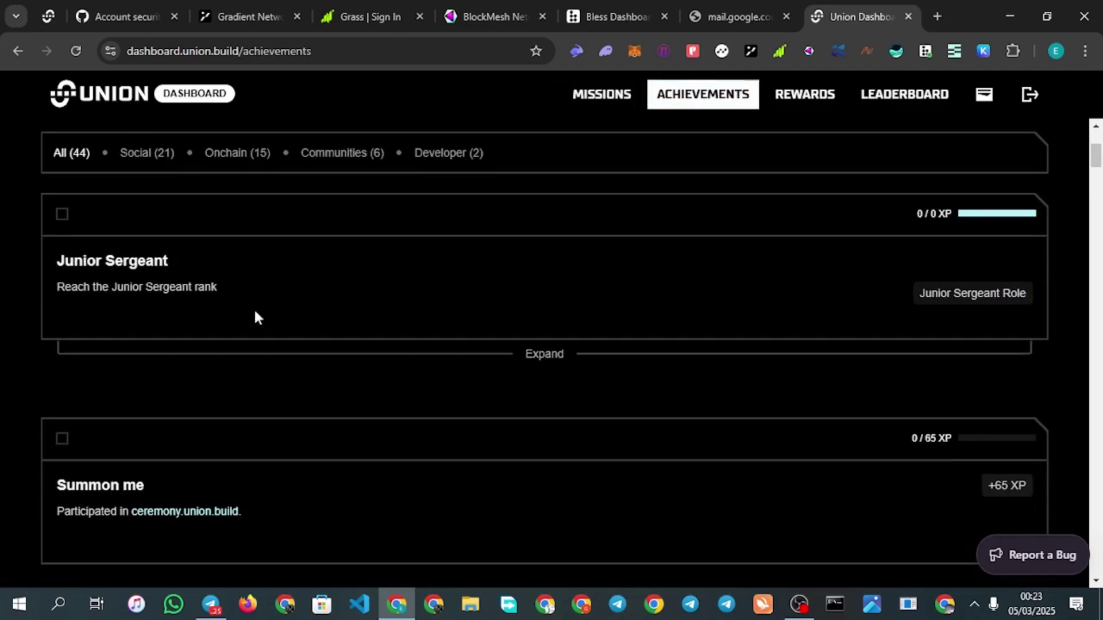
scroll(214, 338, down, 2)
scroll(323, 380, down, 2)
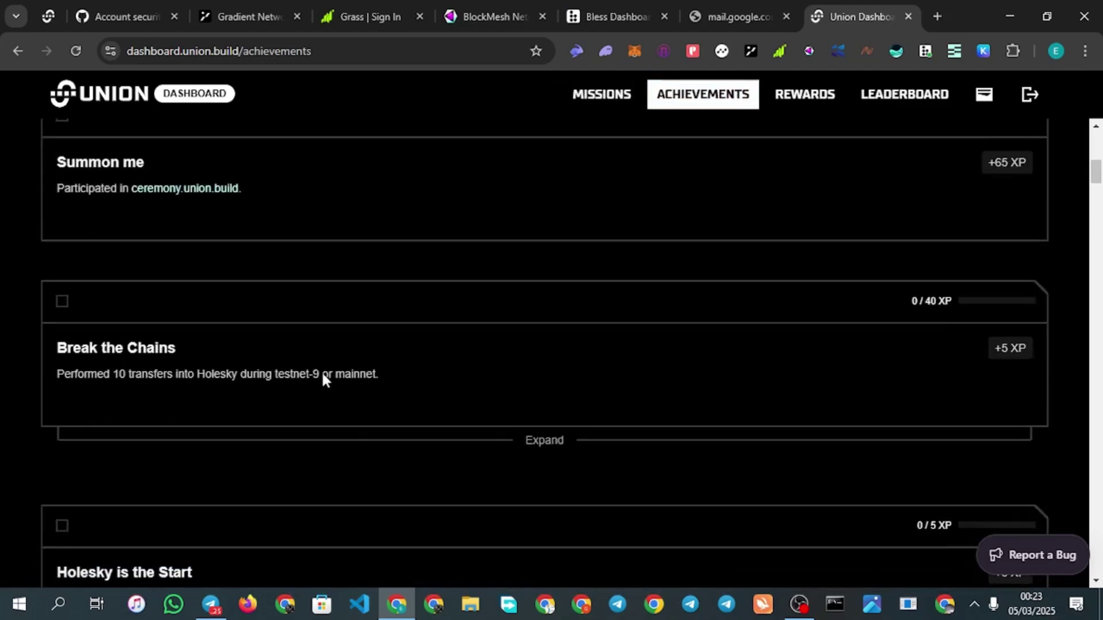
scroll(323, 374, down, 6)
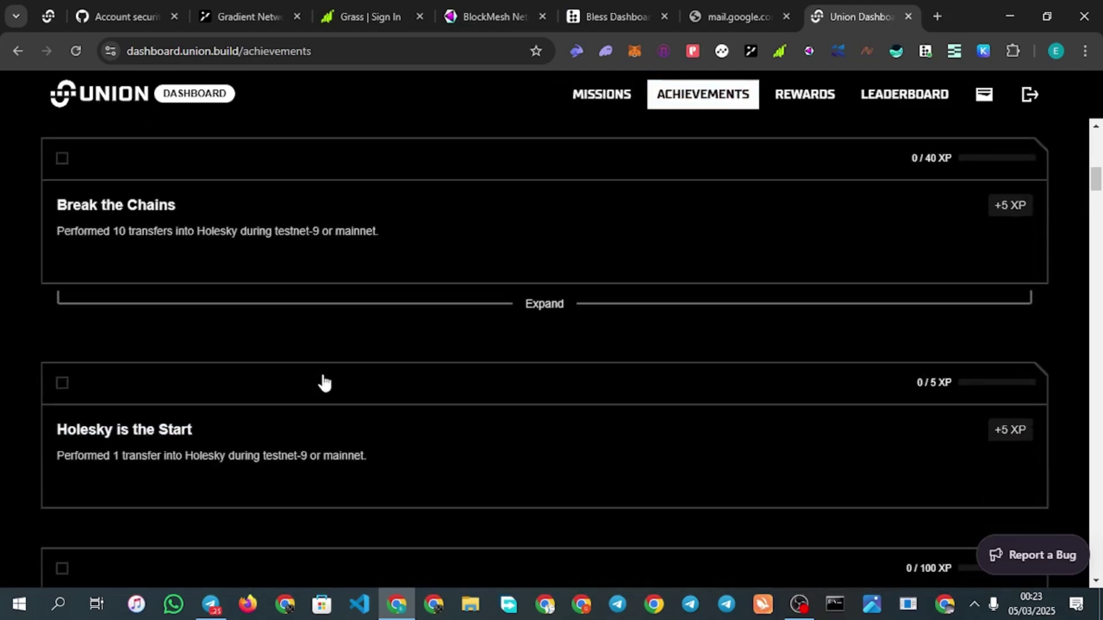
scroll(323, 382, up, 3)
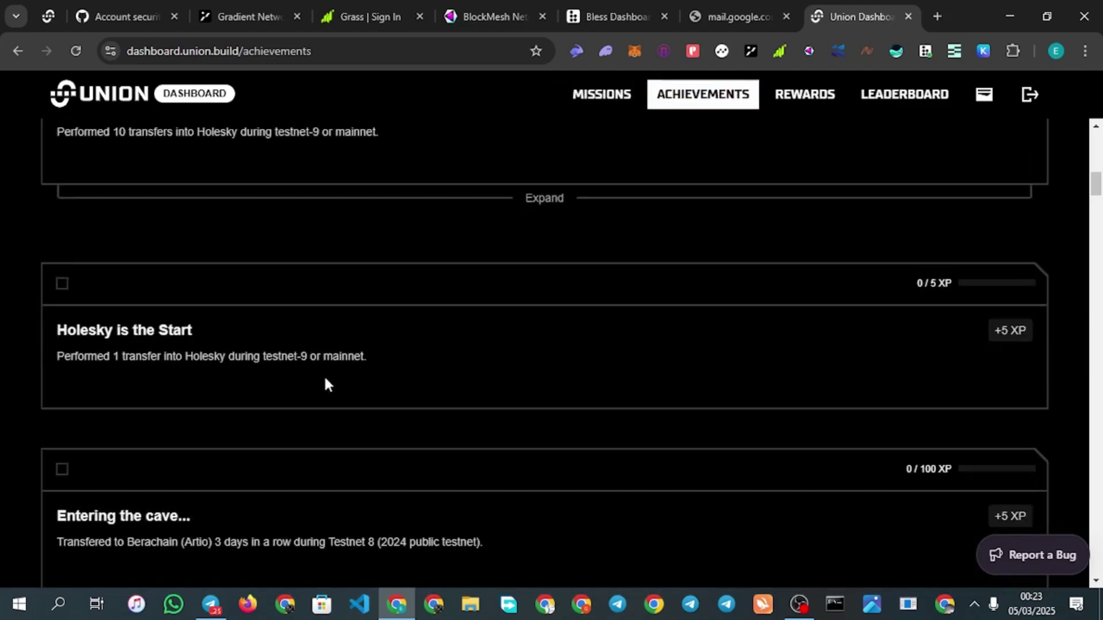